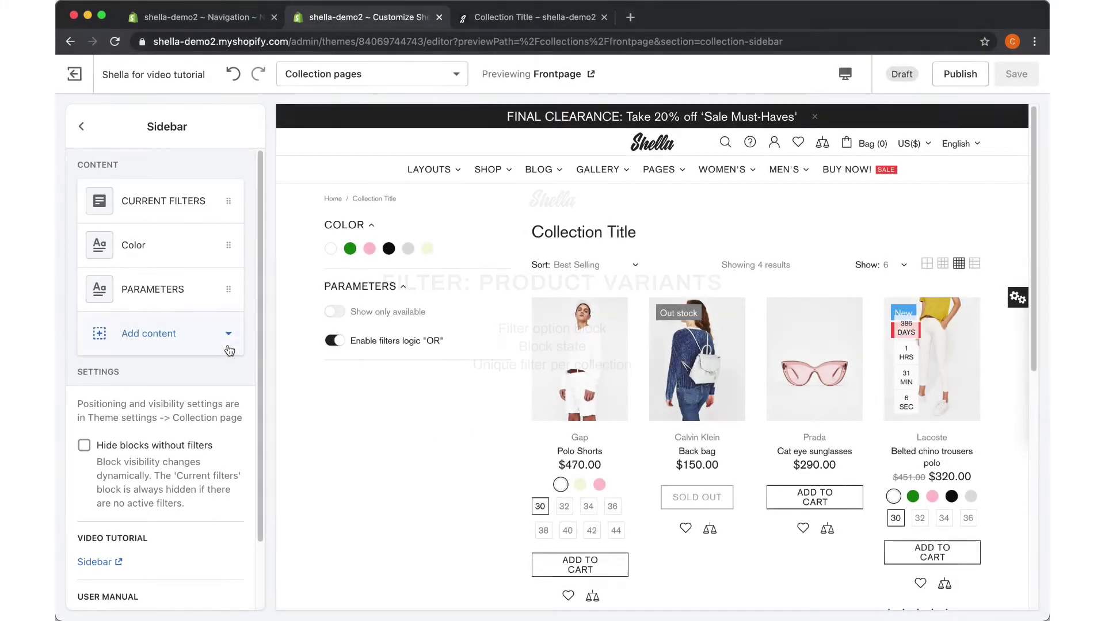
Step: Add an Option filters block to the collection Sidebar section
{"action": "left_click", "coordinate": [227, 343]}
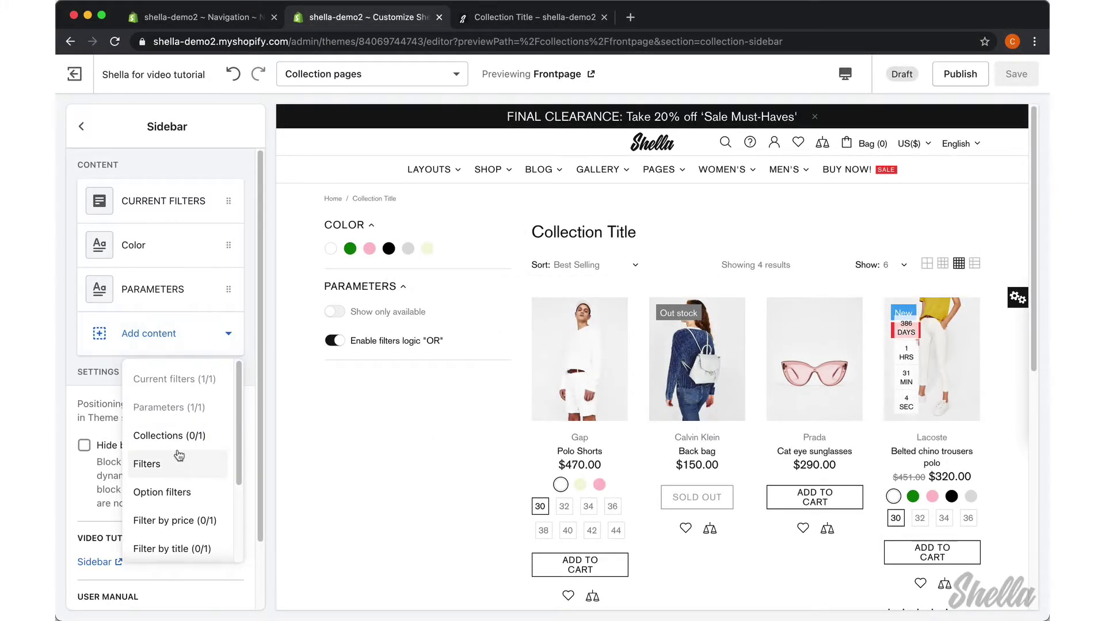
{"action": "left_click", "coordinate": [189, 493]}
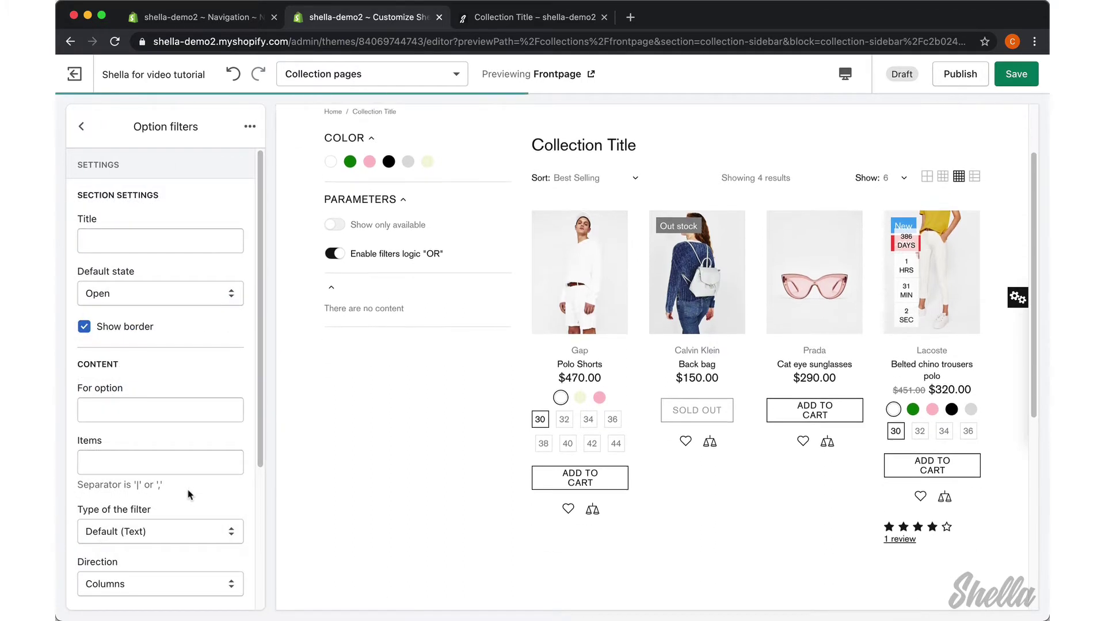
Step: Title the filter 'Size (product variant)', target option Size, with items 30|32|34|36|38|40|42|44
{"action": "left_click", "coordinate": [110, 244]}
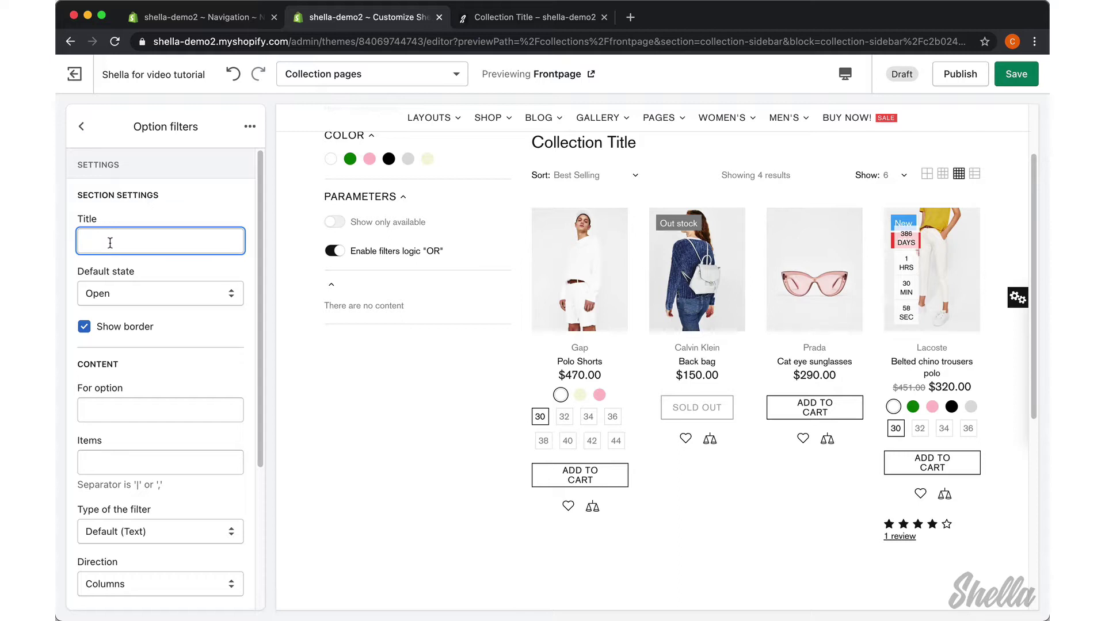
{"action": "type", "text": "Size"}
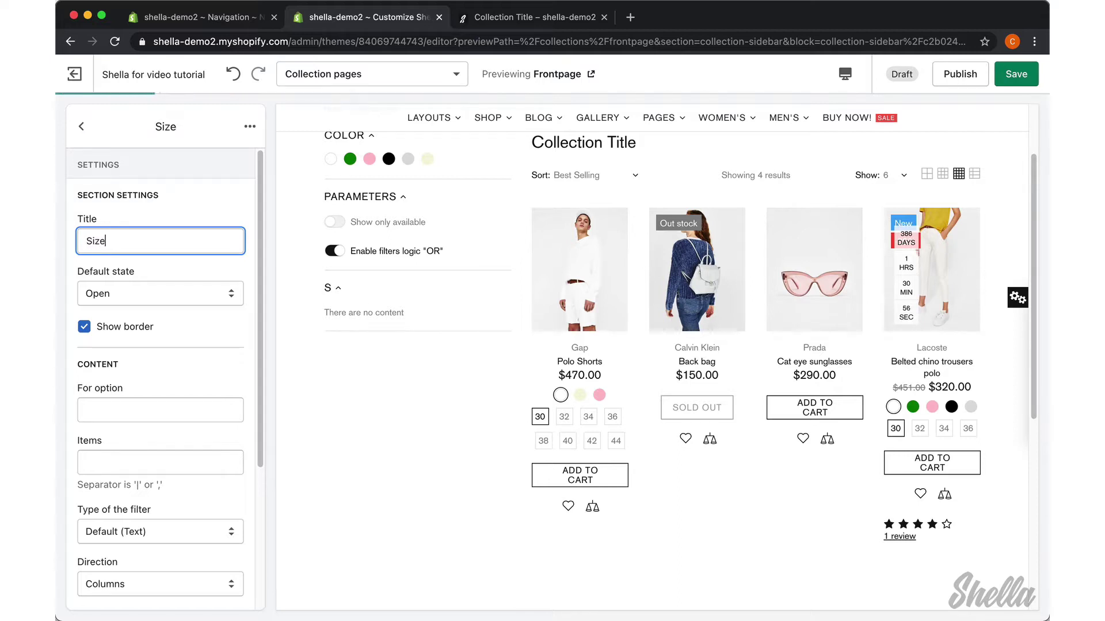
{"action": "type", "text": " (produ"}
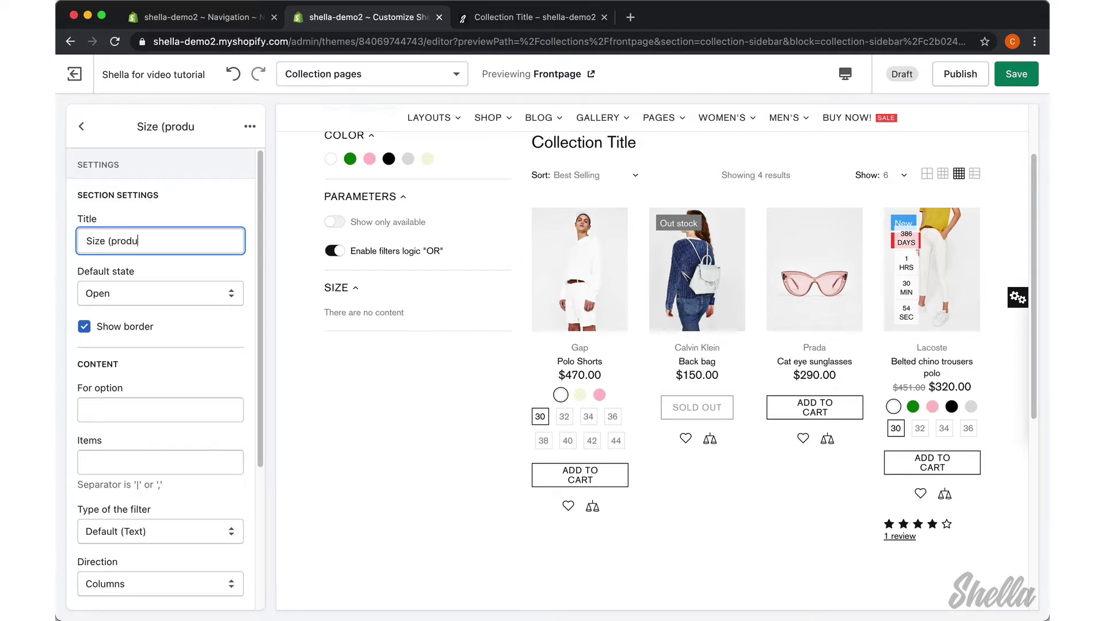
{"action": "type", "text": "ct variant"}
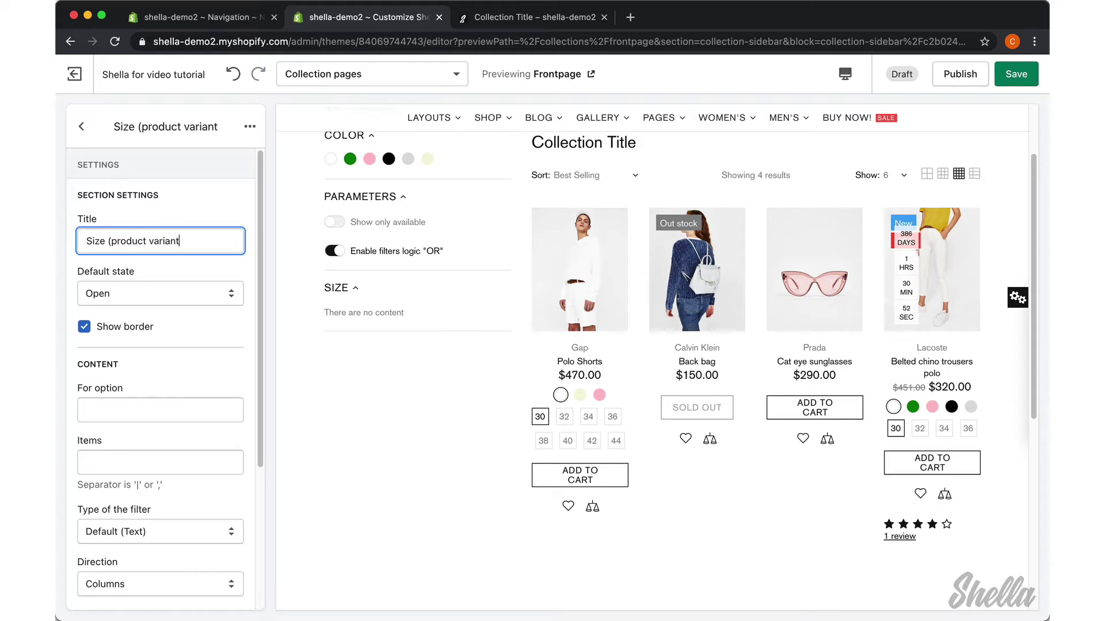
{"action": "type", "text": ")"}
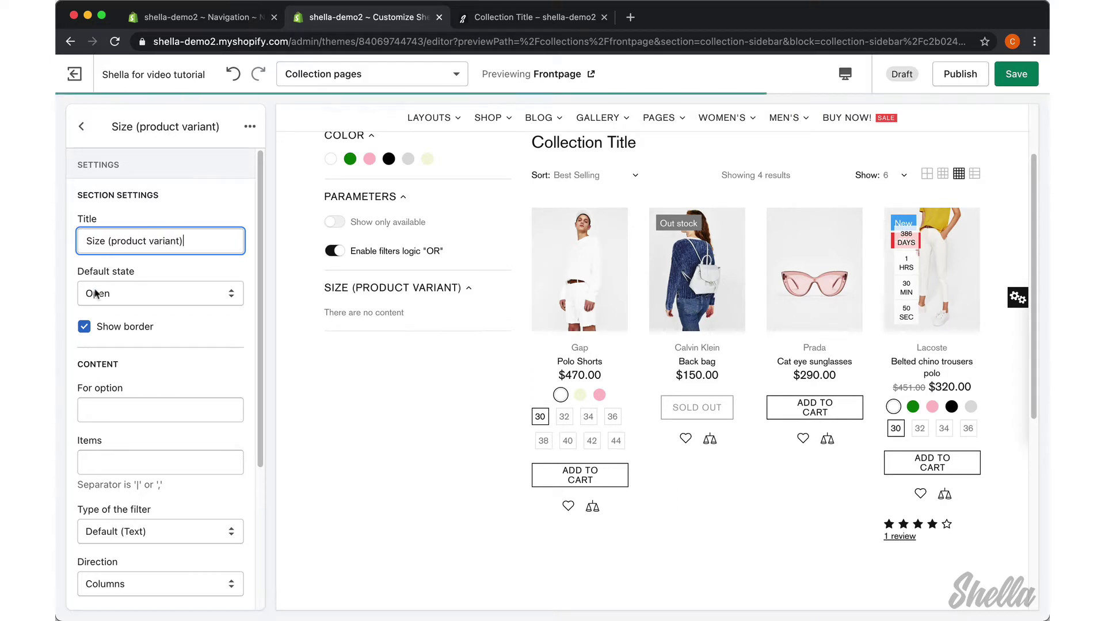
{"action": "left_click", "coordinate": [118, 407]}
{"action": "type", "text": "Size"}
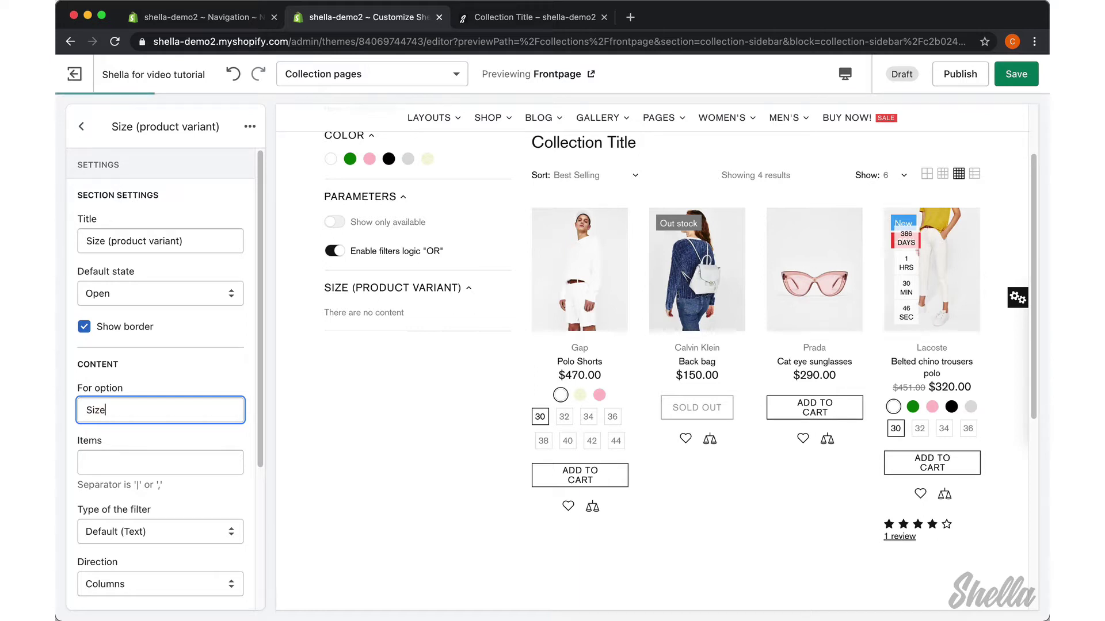
{"action": "left_click", "coordinate": [112, 466]}
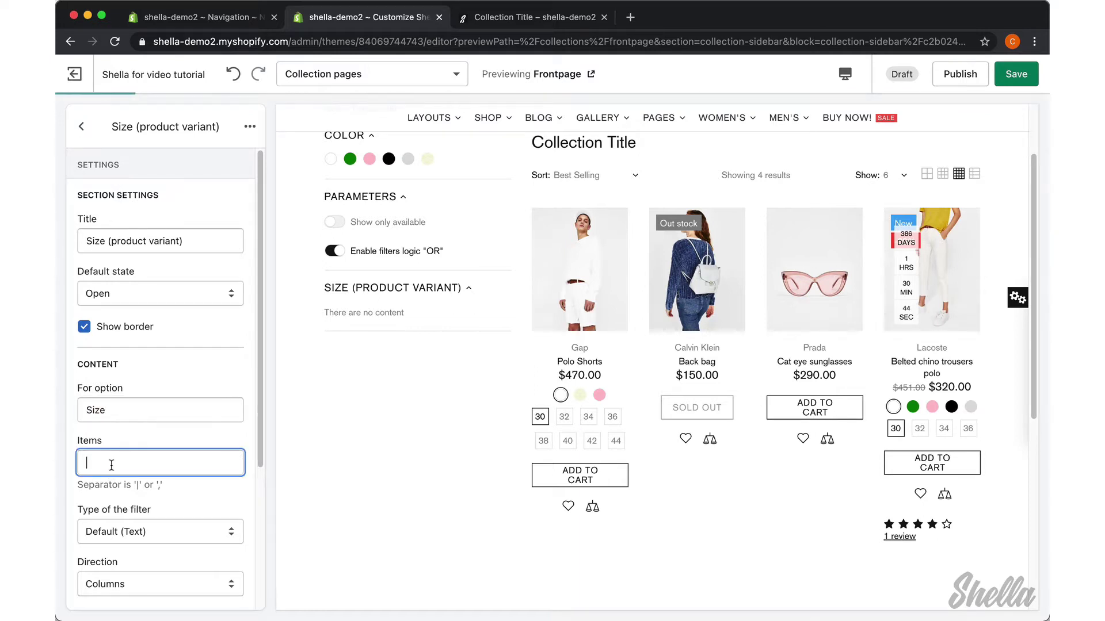
{"action": "type", "text": "30|32|34"}
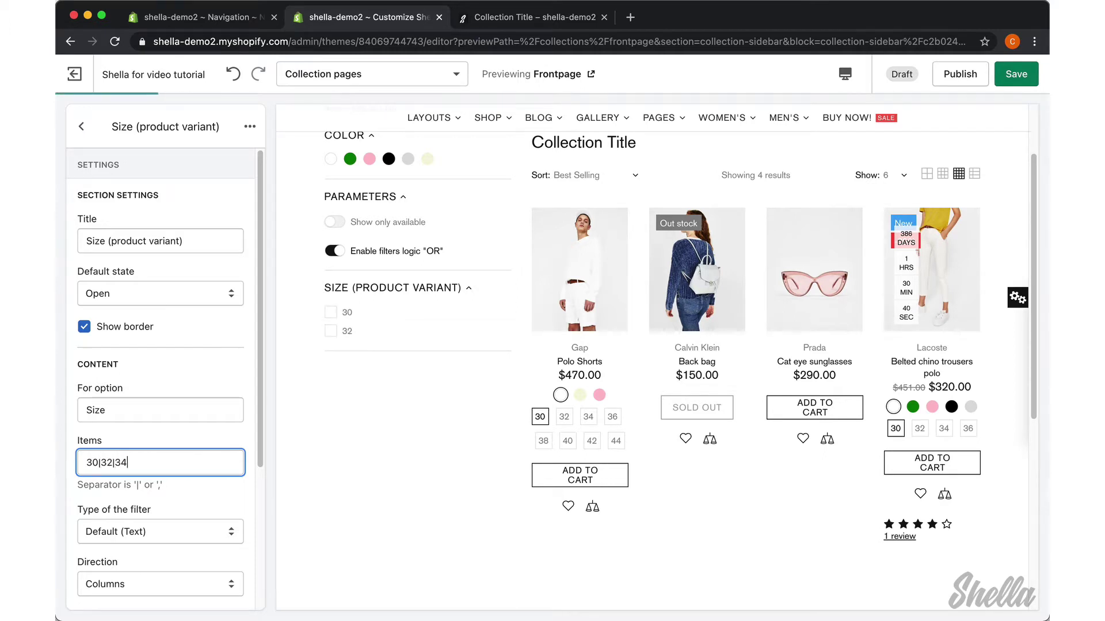
{"action": "type", "text": "|36"}
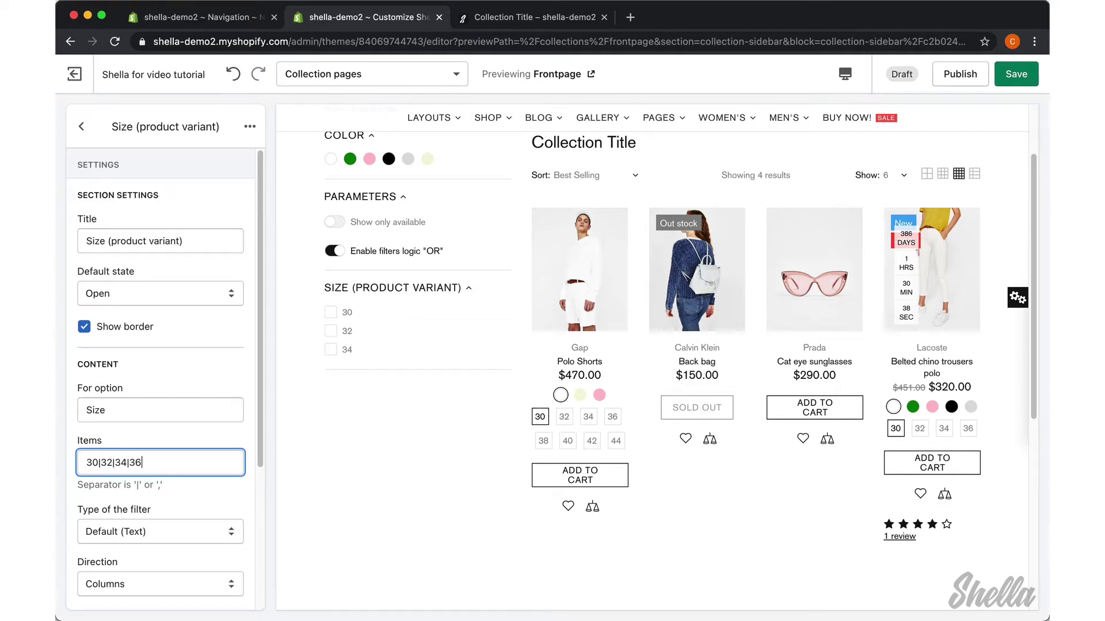
{"action": "type", "text": "|38|40|42|44"}
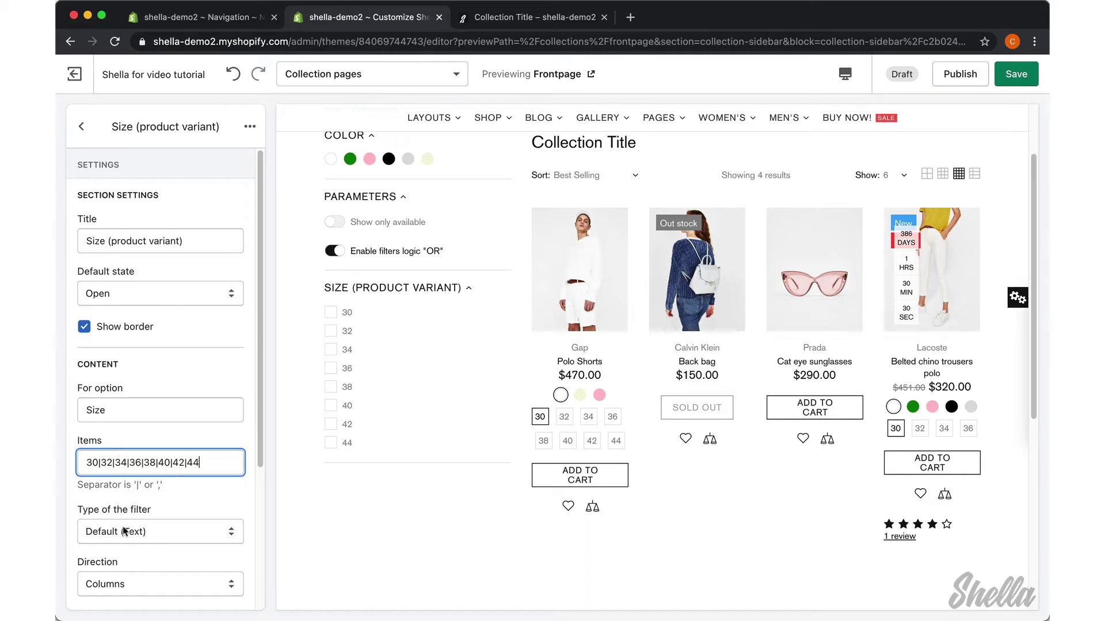
Step: Try Rows for the size items' direction, then set it back to Columns
{"action": "scroll", "coordinate": [143, 567], "scroll_direction": "down", "scroll_amount": 1}
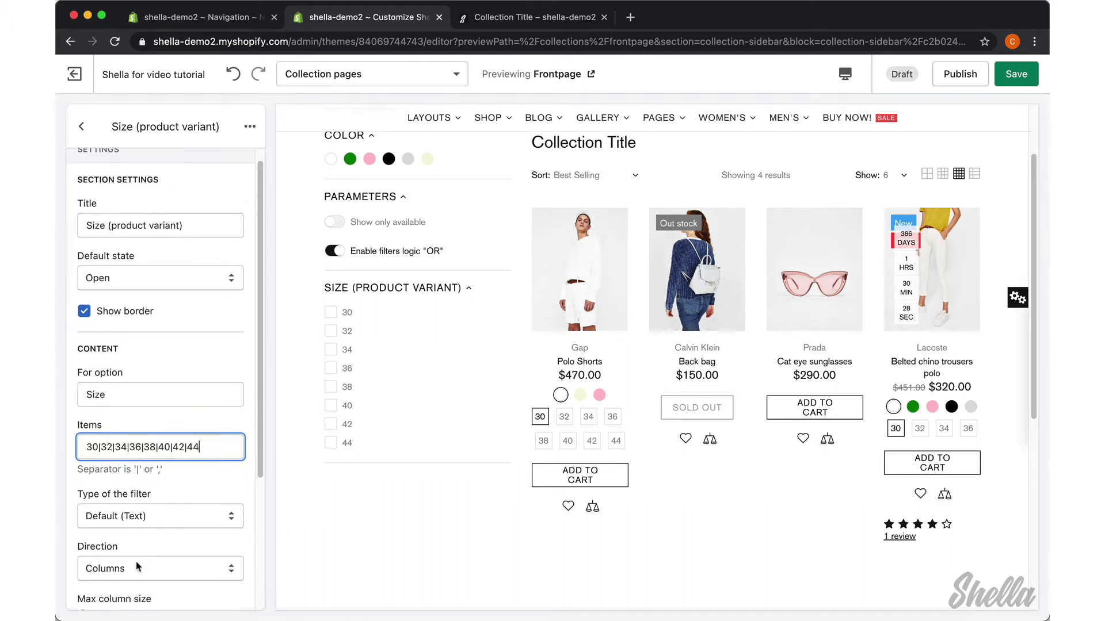
{"action": "left_click", "coordinate": [138, 567]}
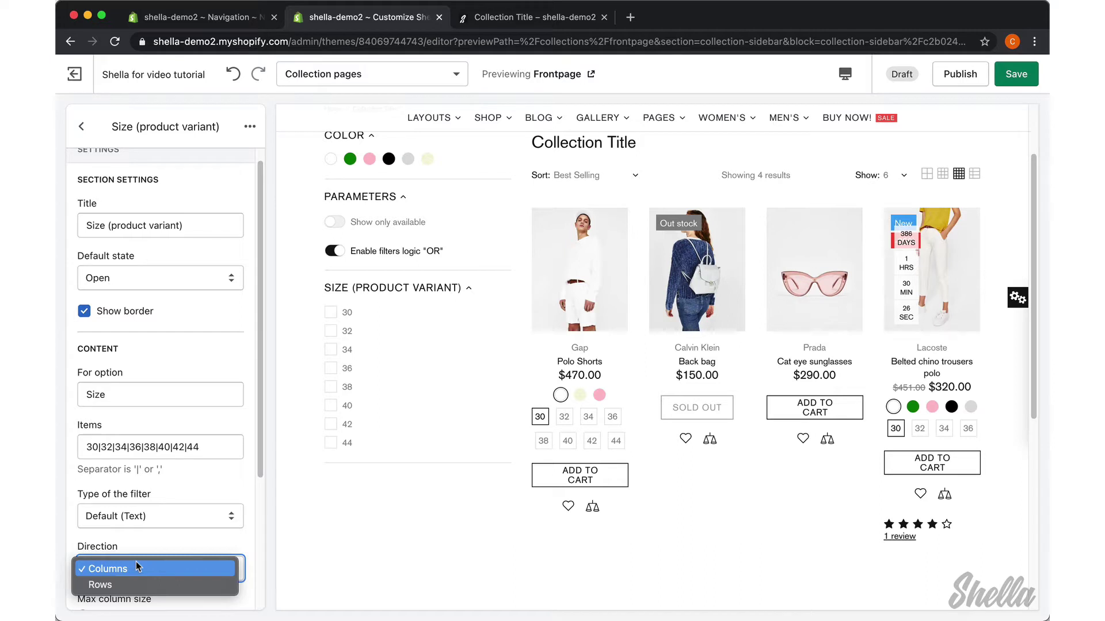
{"action": "left_click", "coordinate": [143, 584]}
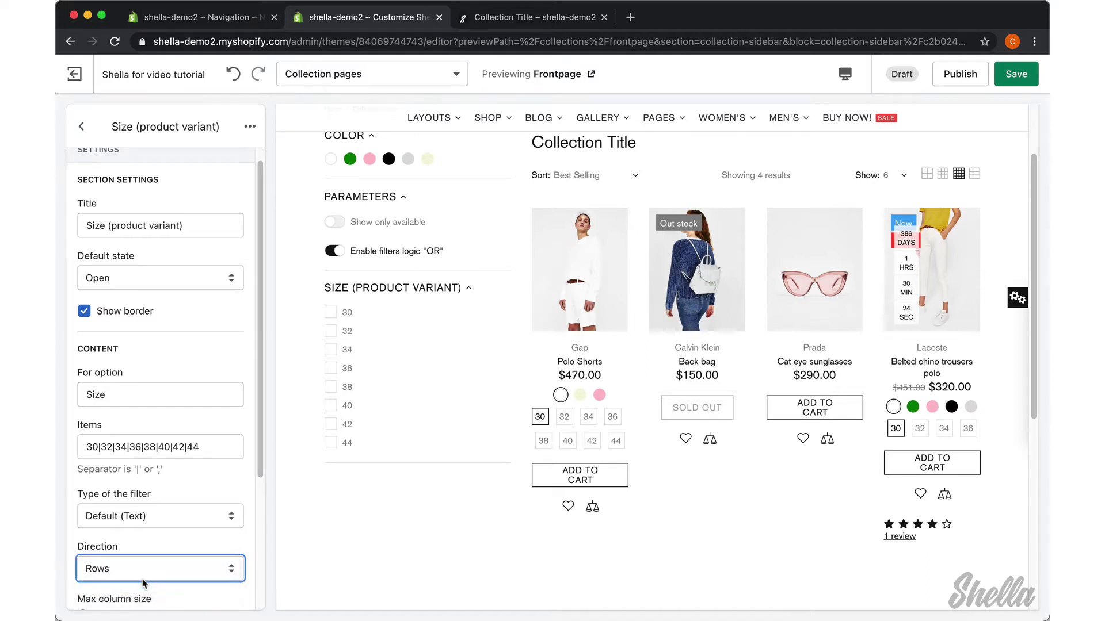
{"action": "scroll", "coordinate": [140, 510], "scroll_direction": "down", "scroll_amount": 1}
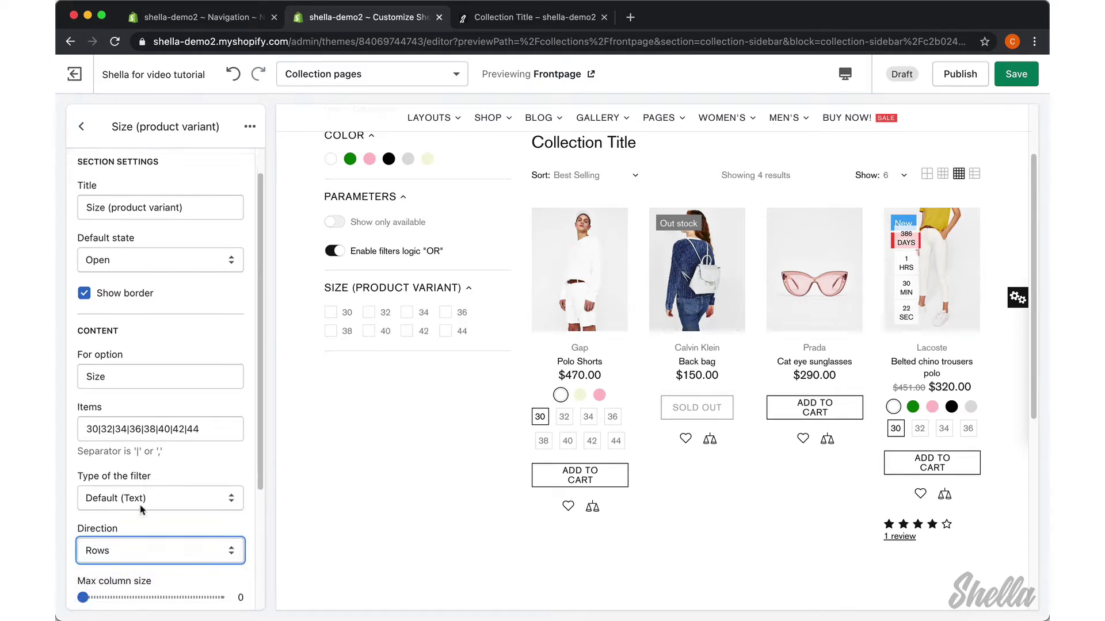
{"action": "scroll", "coordinate": [141, 510], "scroll_direction": "down", "scroll_amount": 1}
{"action": "scroll", "coordinate": [141, 510], "scroll_direction": "down", "scroll_amount": 1}
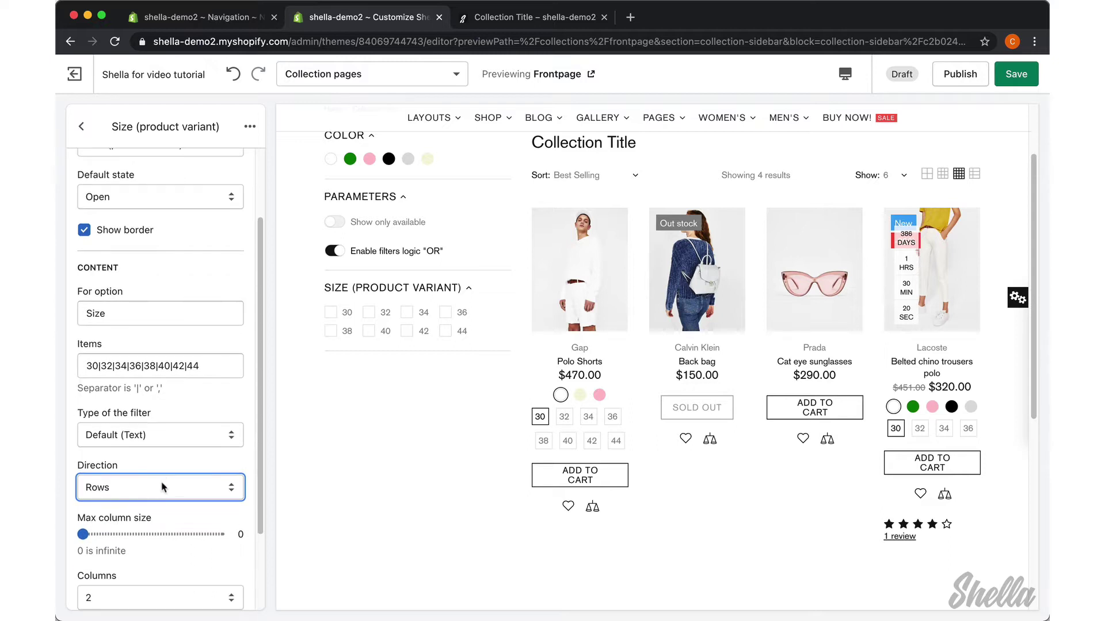
{"action": "left_click", "coordinate": [162, 487]}
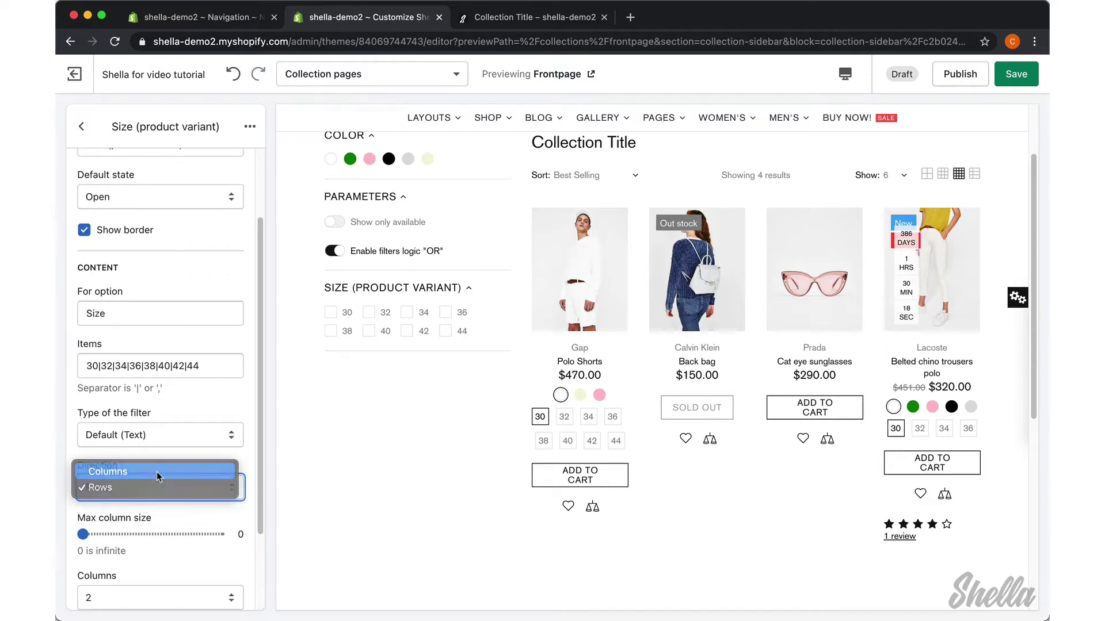
{"action": "left_click", "coordinate": [156, 472]}
Step: Set the size filter to 3 columns with a max column size of 3
{"action": "scroll", "coordinate": [159, 477], "scroll_direction": "down", "scroll_amount": 3}
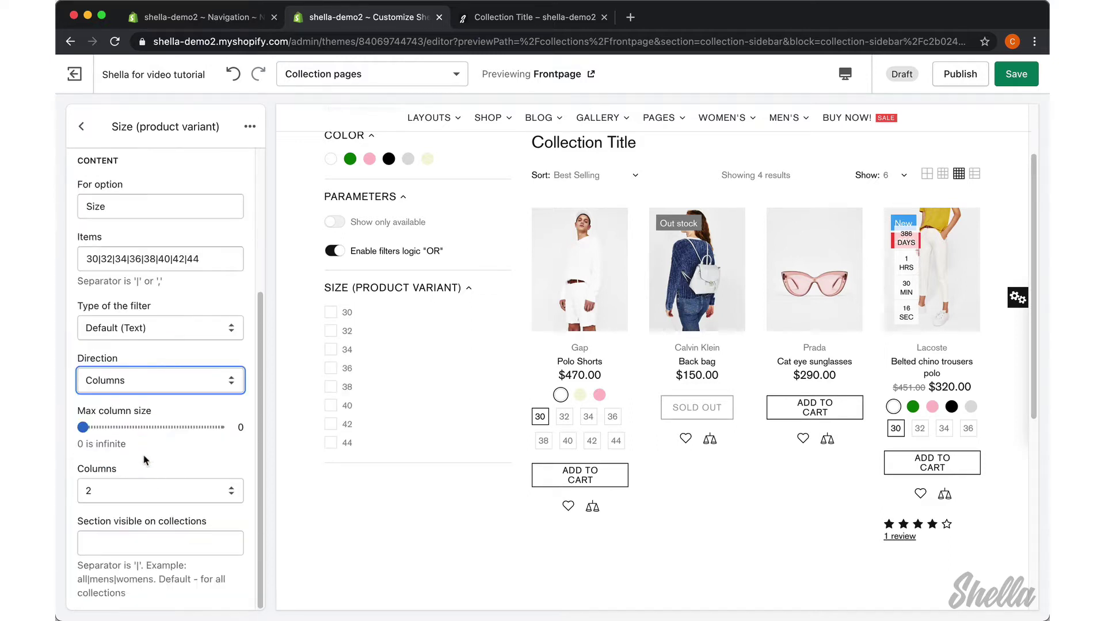
{"action": "left_click", "coordinate": [141, 490]}
{"action": "left_click", "coordinate": [140, 505]}
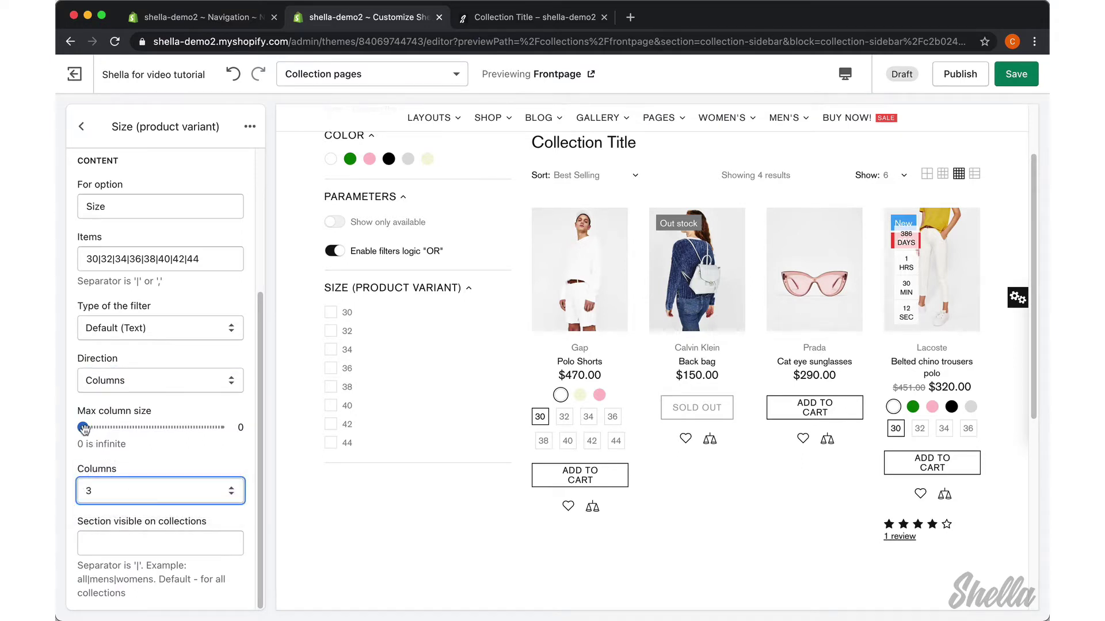
{"action": "left_click_drag", "start_coordinate": [83, 429], "coordinate": [90, 431]}
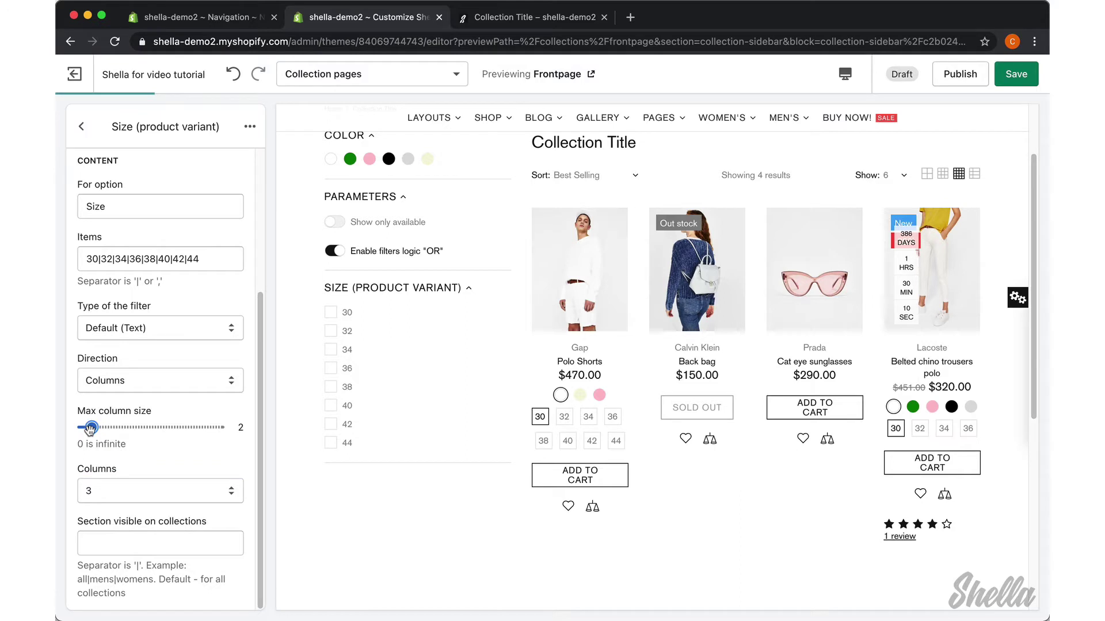
{"action": "left_click_drag", "start_coordinate": [90, 428], "coordinate": [96, 428]}
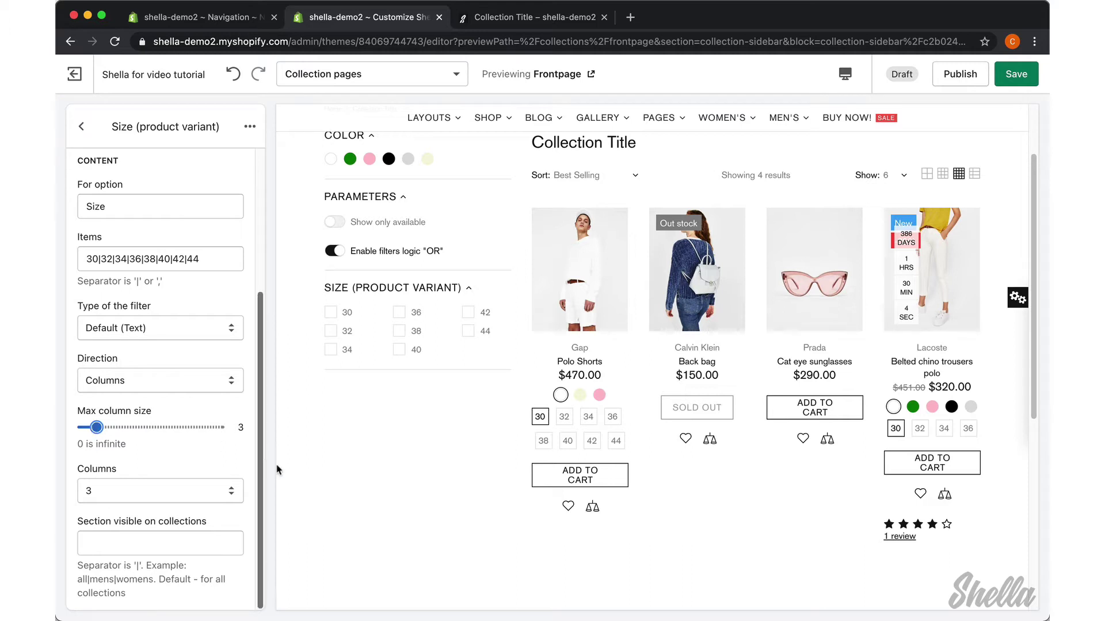
Step: Save the theme and filter the preview by Size 44 and Green
{"action": "scroll", "coordinate": [196, 460], "scroll_direction": "up", "scroll_amount": 4}
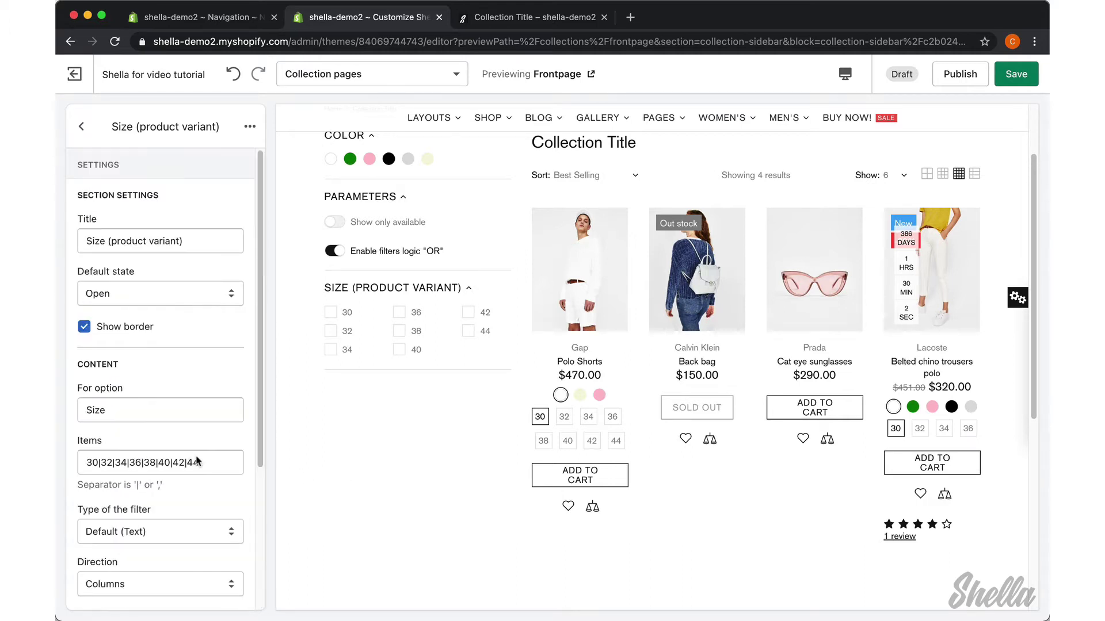
{"action": "left_click", "coordinate": [1016, 74]}
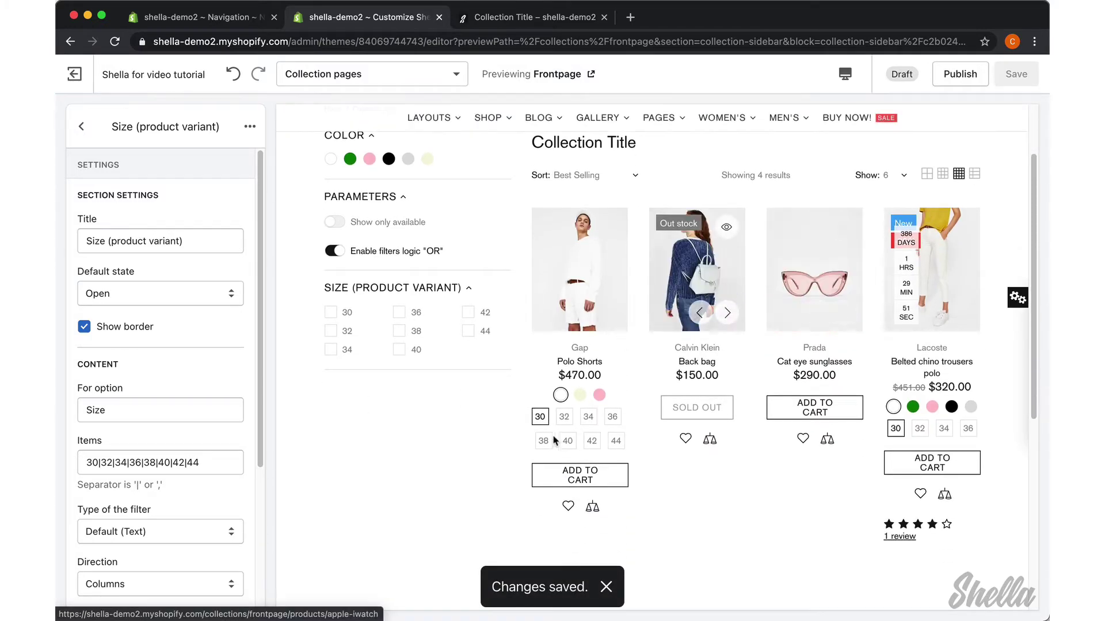
{"action": "scroll", "coordinate": [457, 473], "scroll_direction": "up", "scroll_amount": 2}
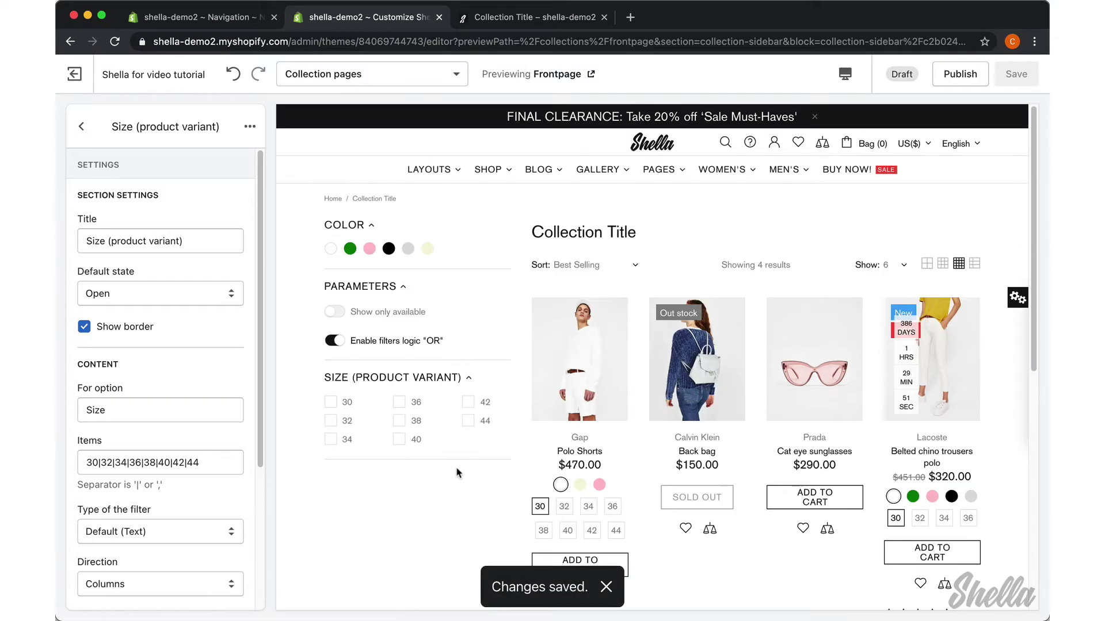
{"action": "left_click", "coordinate": [468, 421]}
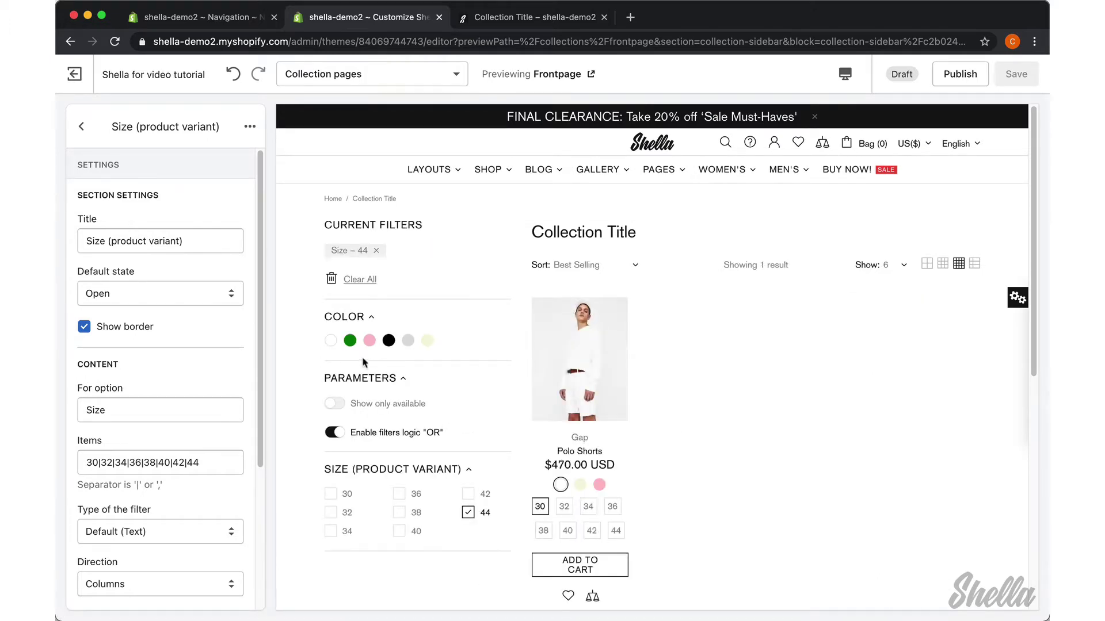
{"action": "left_click", "coordinate": [349, 341]}
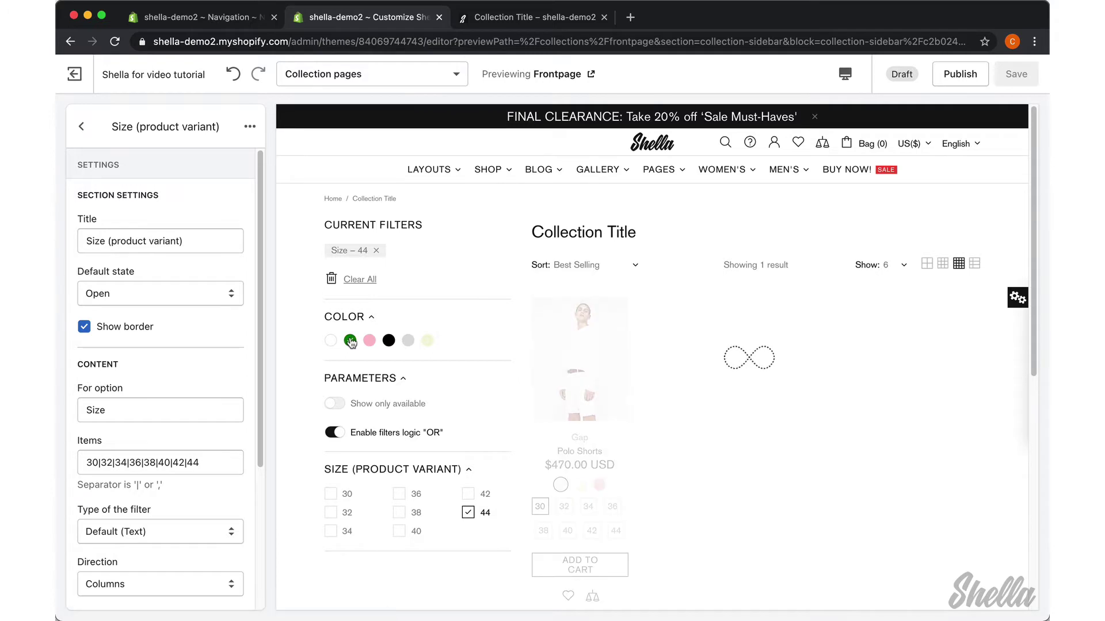
Step: Re-enable OR filter logic so two products show, then return to the sidebar blocks
{"action": "left_click", "coordinate": [336, 434]}
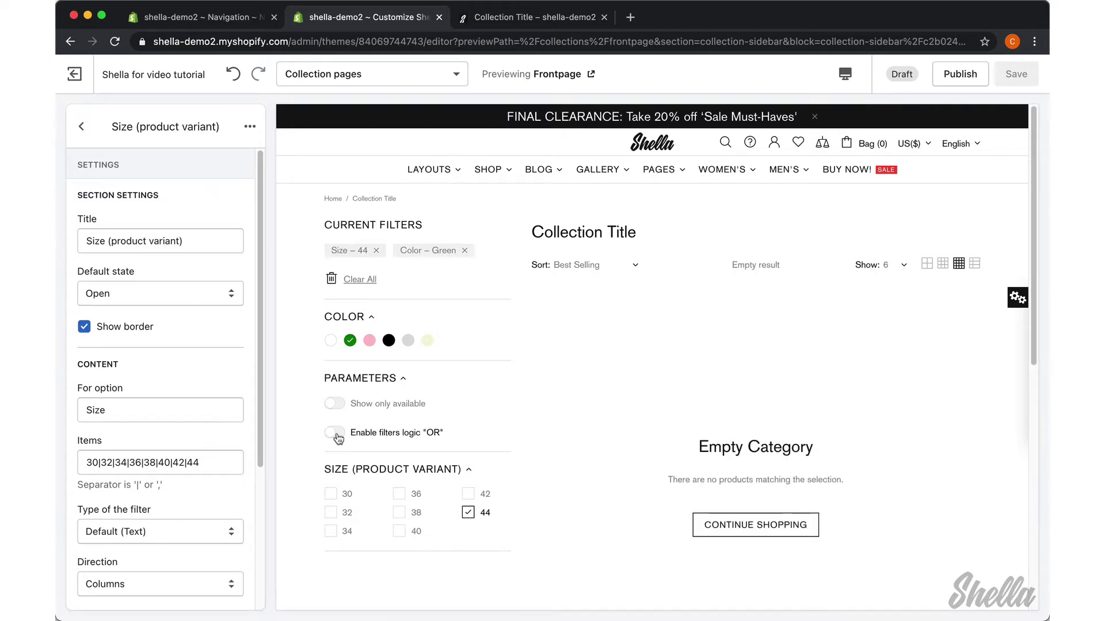
{"action": "left_click", "coordinate": [337, 436]}
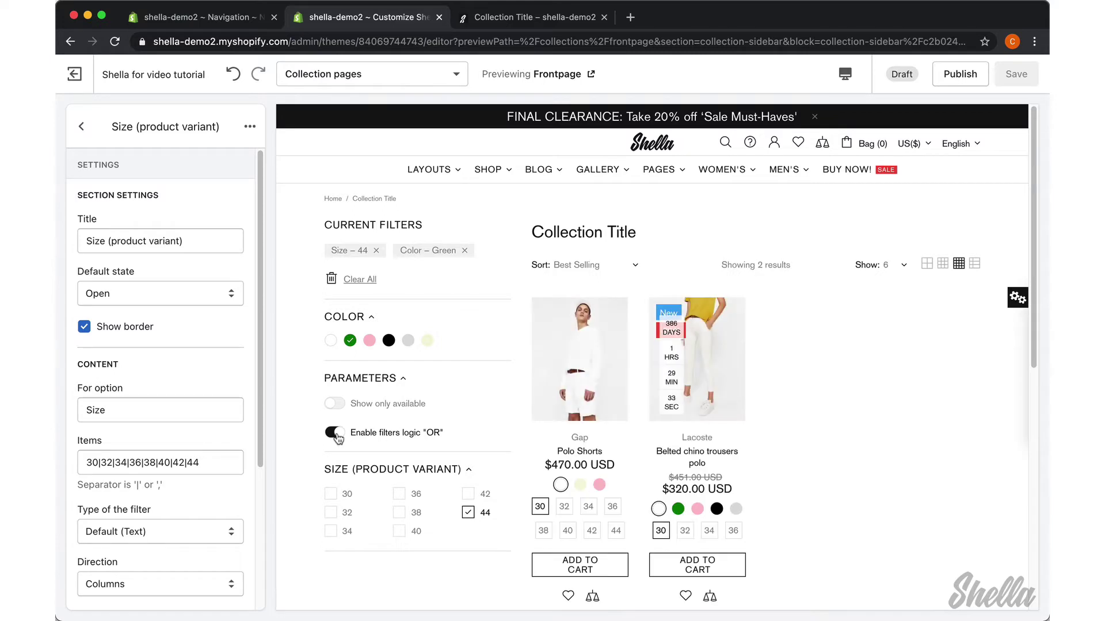
{"action": "left_click", "coordinate": [81, 128]}
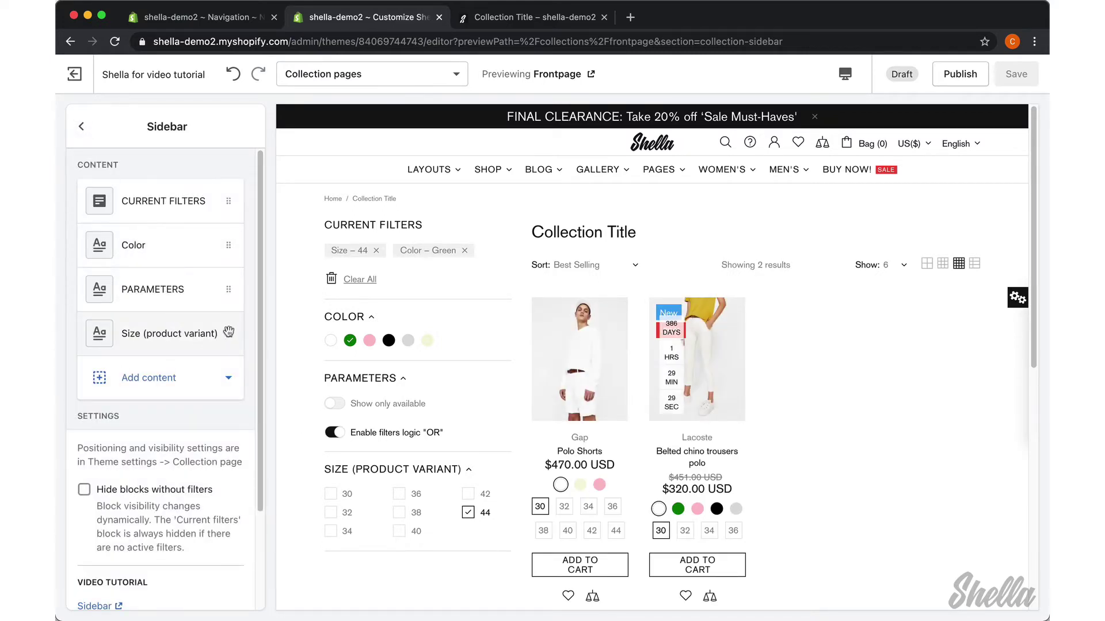
Step: Move the size filter above PARAMETERS and make PARAMETERS borderless, Without title
{"action": "left_click_drag", "start_coordinate": [228, 333], "coordinate": [229, 287]}
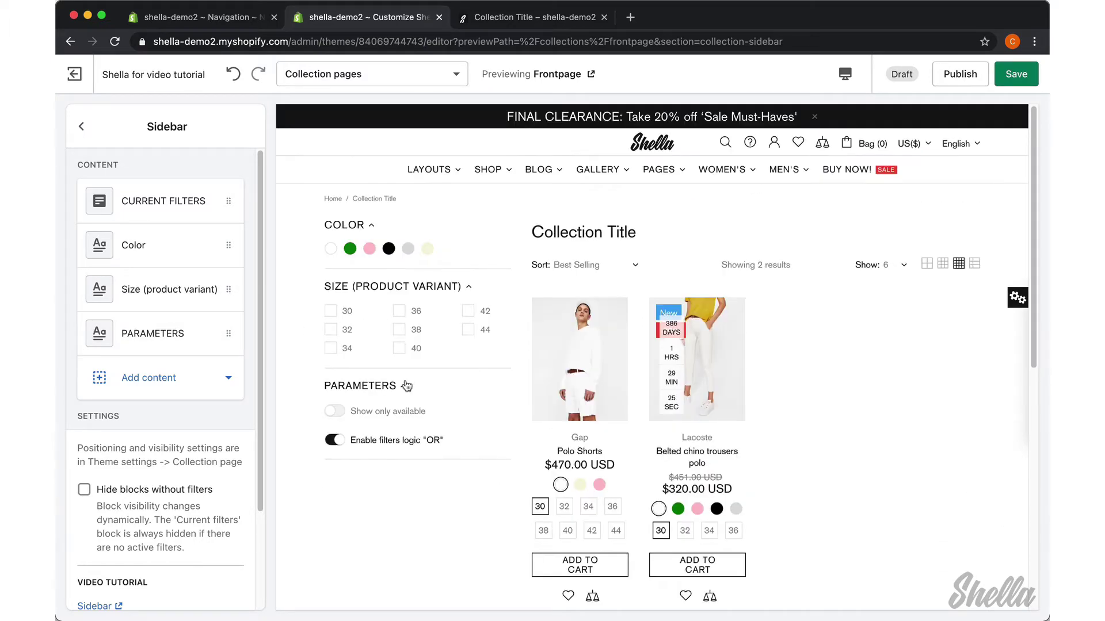
{"action": "left_click", "coordinate": [168, 342]}
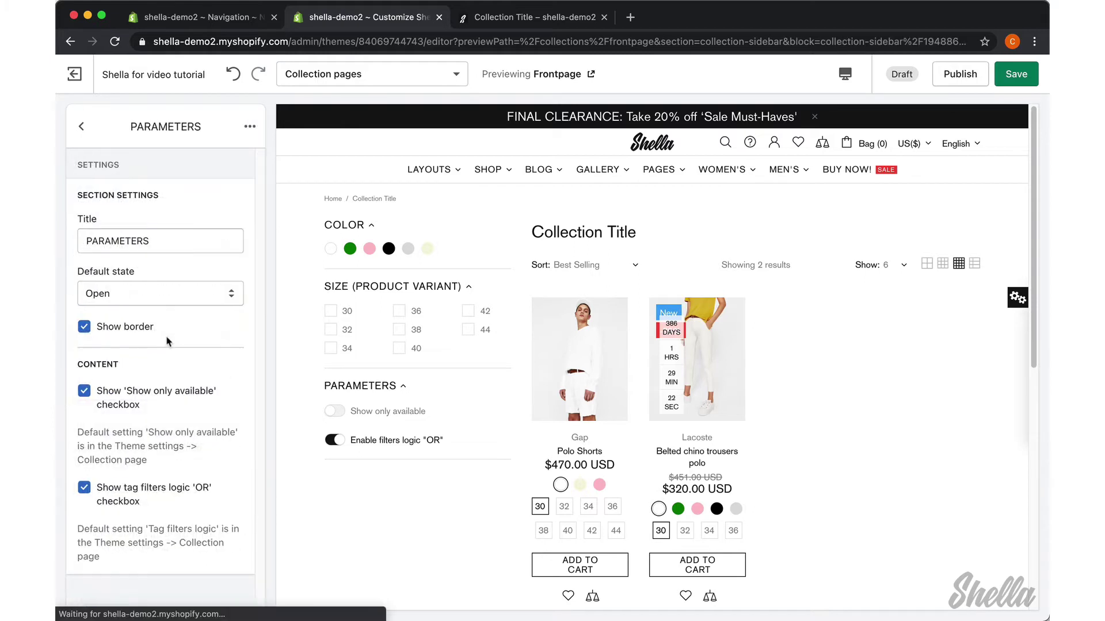
{"action": "left_click", "coordinate": [84, 328]}
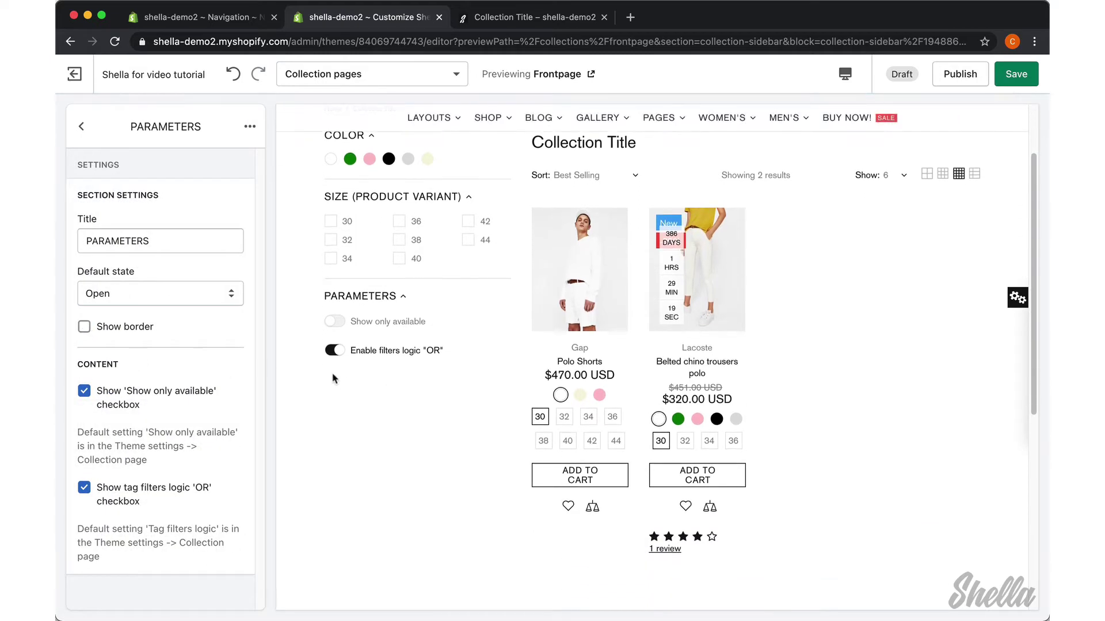
{"action": "left_click", "coordinate": [147, 300]}
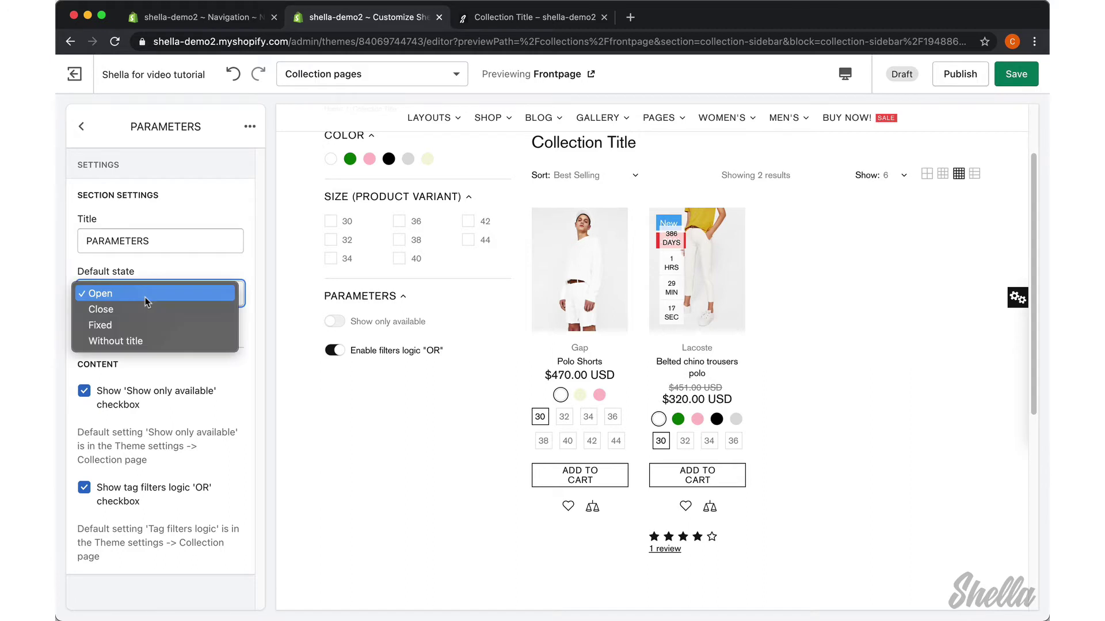
{"action": "left_click", "coordinate": [149, 341]}
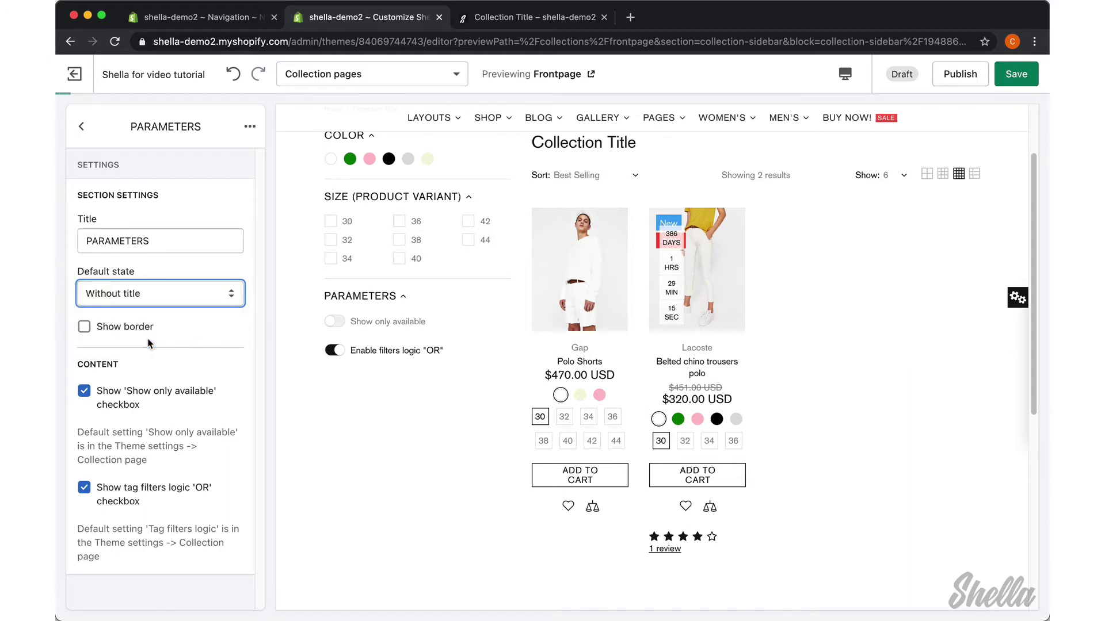
Step: Open the Size (product variant) filter's default state choices
{"action": "left_click", "coordinate": [81, 126]}
{"action": "left_click", "coordinate": [157, 288]}
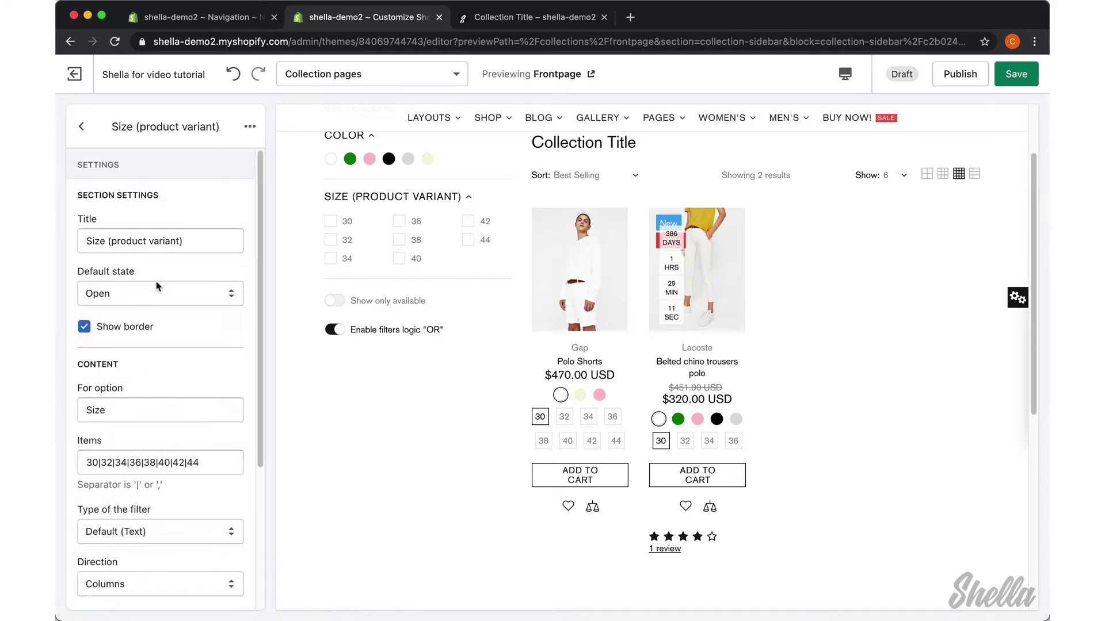
{"action": "left_click", "coordinate": [156, 291]}
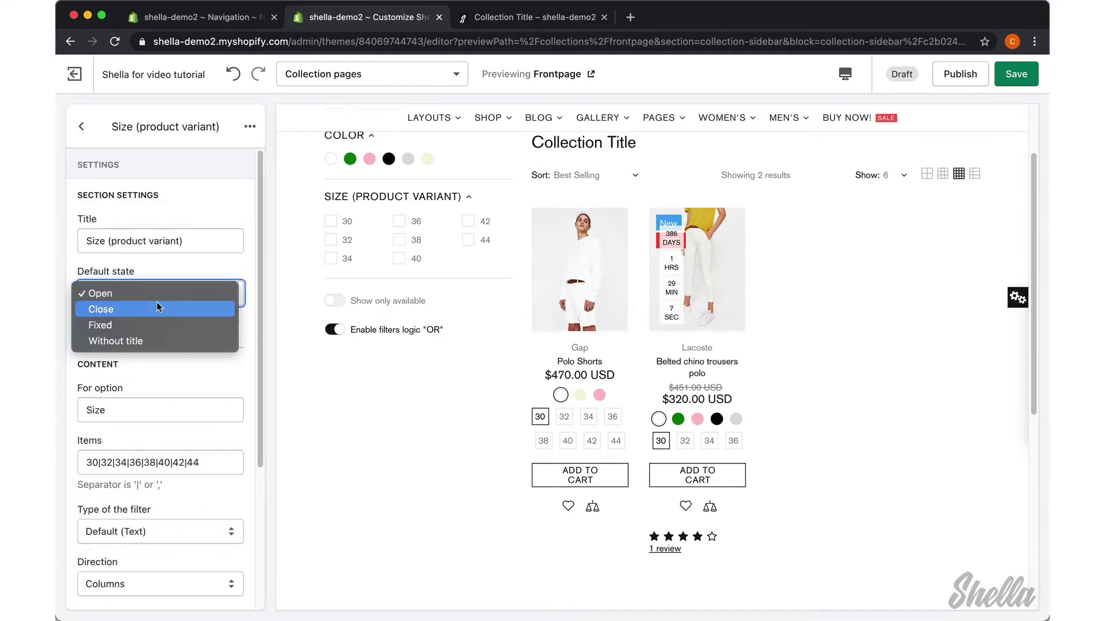
Step: Set the Size filter's default state to Close
{"action": "left_click", "coordinate": [157, 309]}
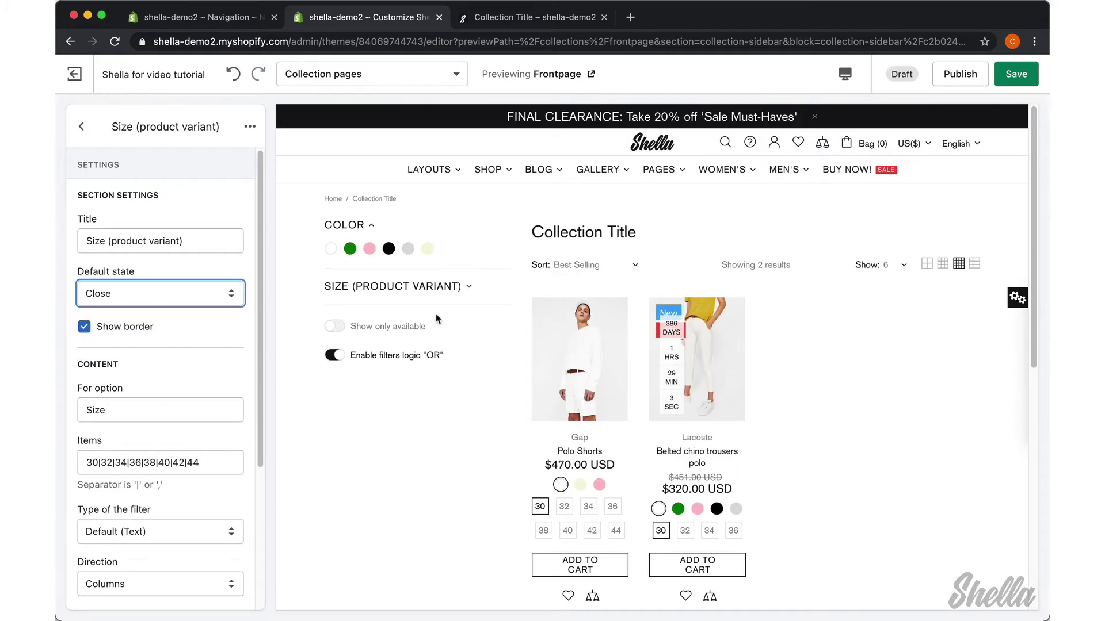
{"action": "left_click", "coordinate": [81, 127]}
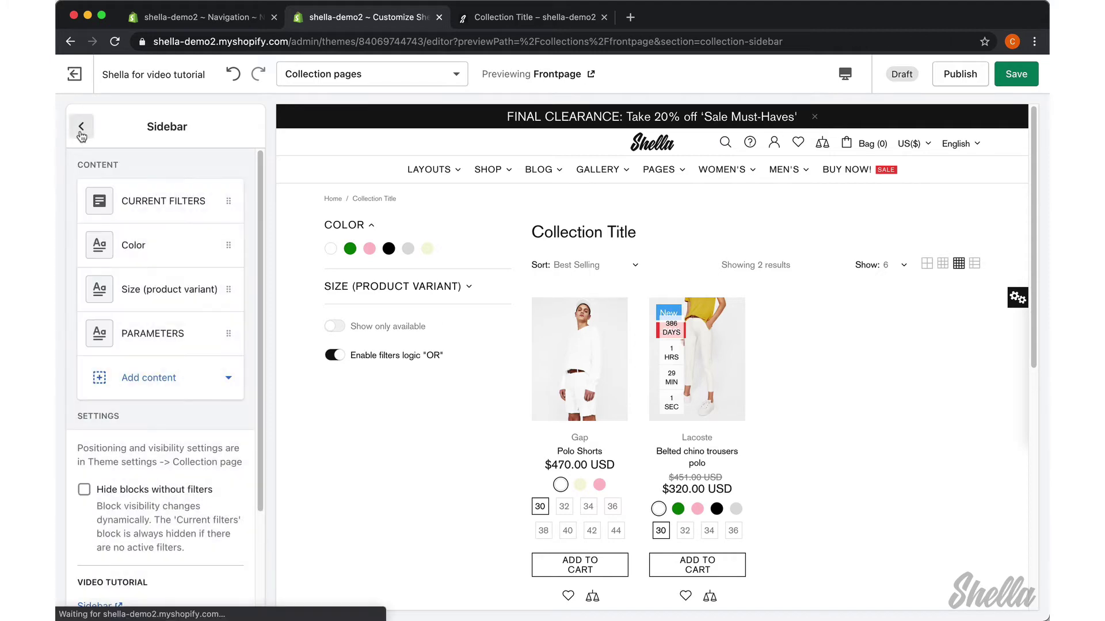
{"action": "left_click", "coordinate": [140, 245]}
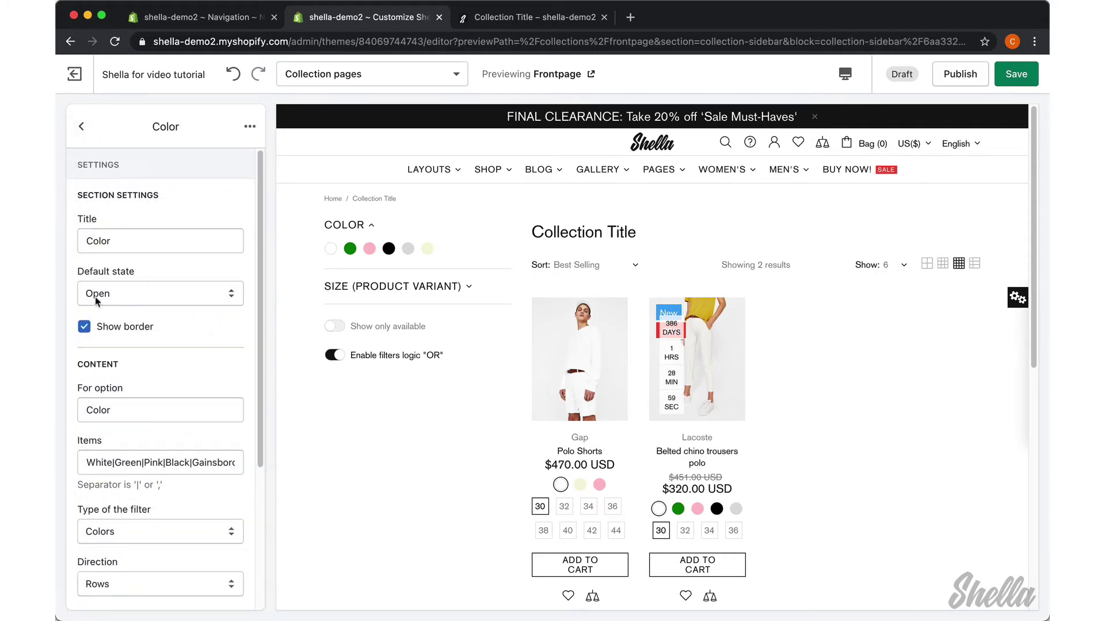
{"action": "left_click", "coordinate": [82, 127]}
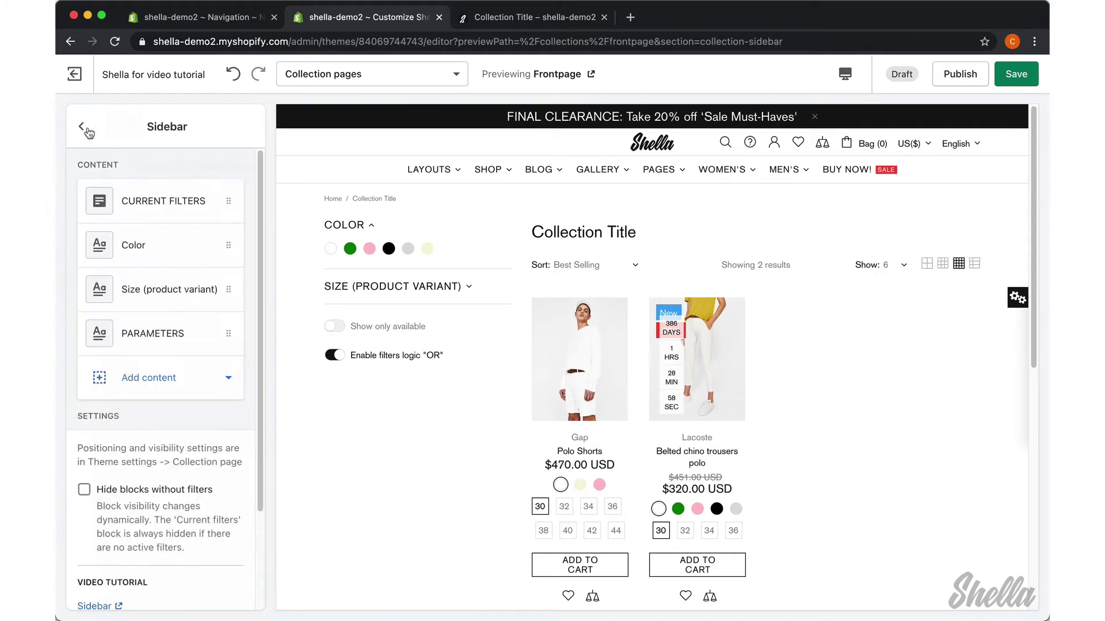
Step: Keep CURRENT FILTERS' default state Fixed and save the theme
{"action": "left_click", "coordinate": [141, 199]}
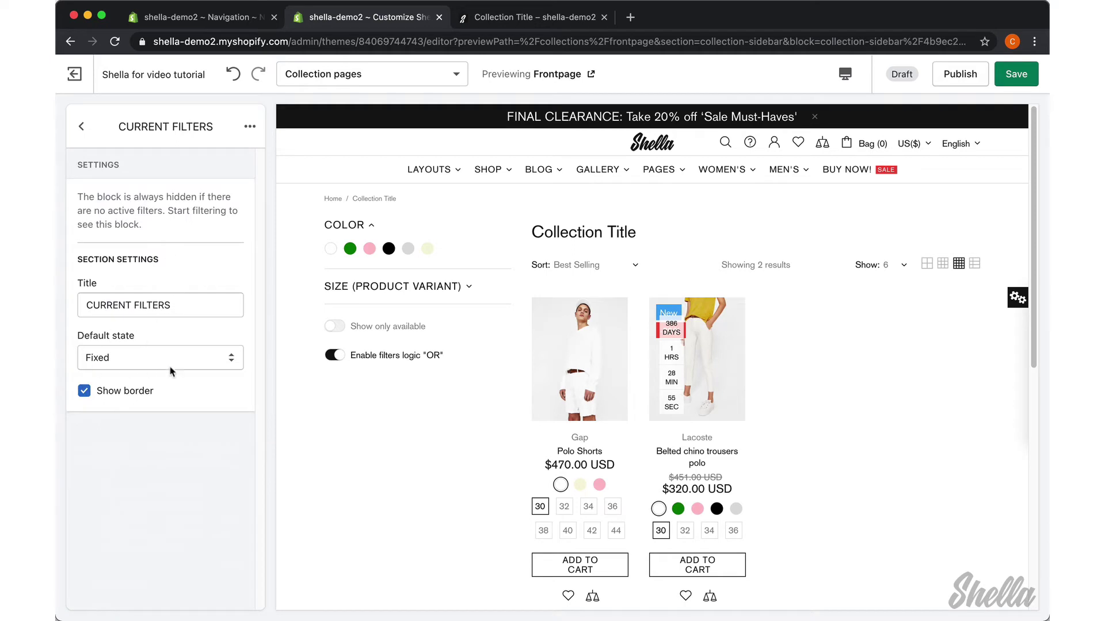
{"action": "left_click", "coordinate": [153, 359]}
{"action": "left_click", "coordinate": [153, 361]}
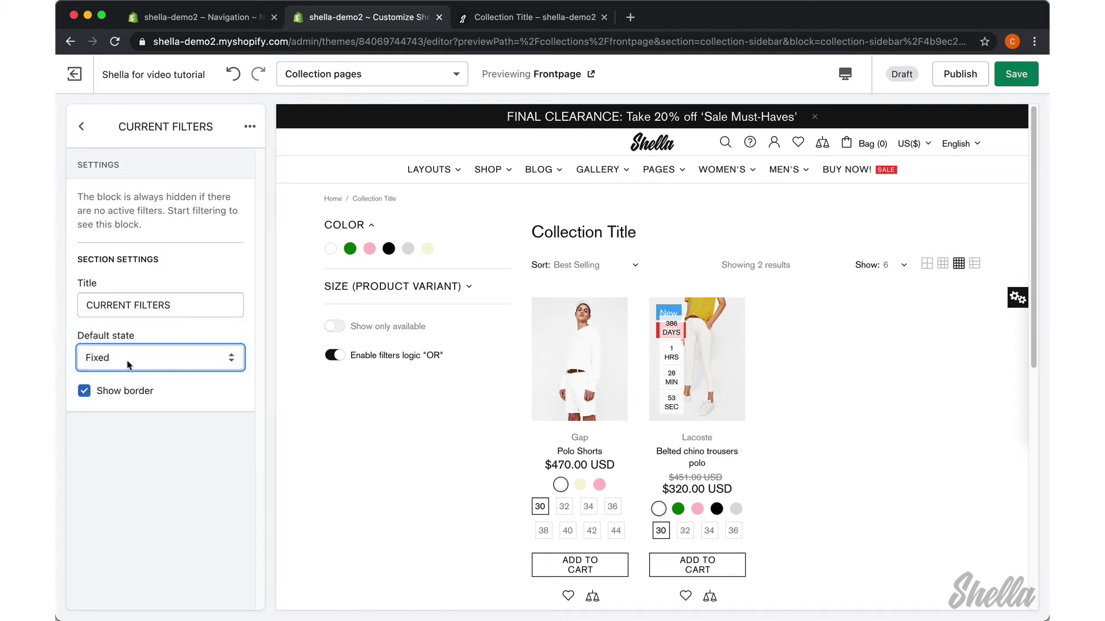
{"action": "left_click", "coordinate": [1016, 74]}
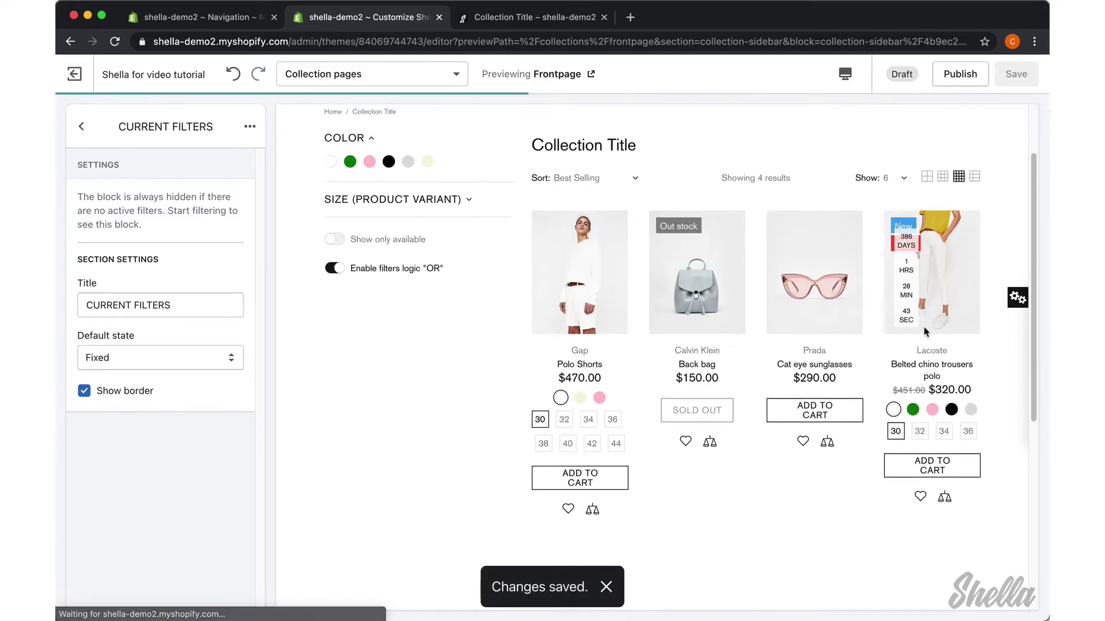
Step: Filter the preview by Green and collapse then re-expand the COLOR heading
{"action": "left_click", "coordinate": [81, 126]}
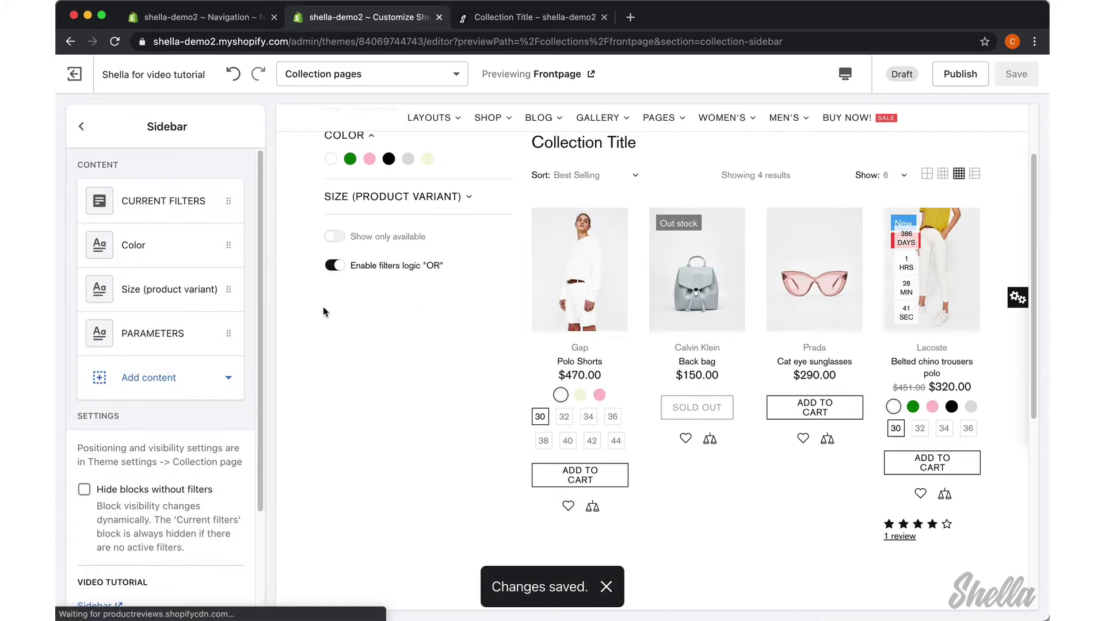
{"action": "left_click", "coordinate": [350, 249]}
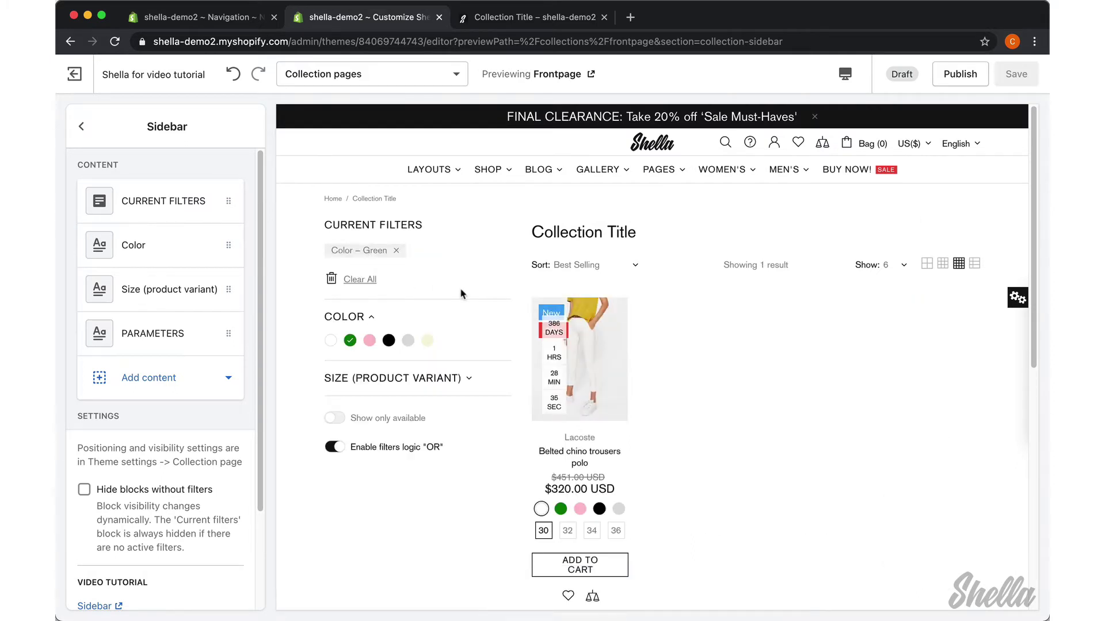
{"action": "left_click", "coordinate": [371, 317]}
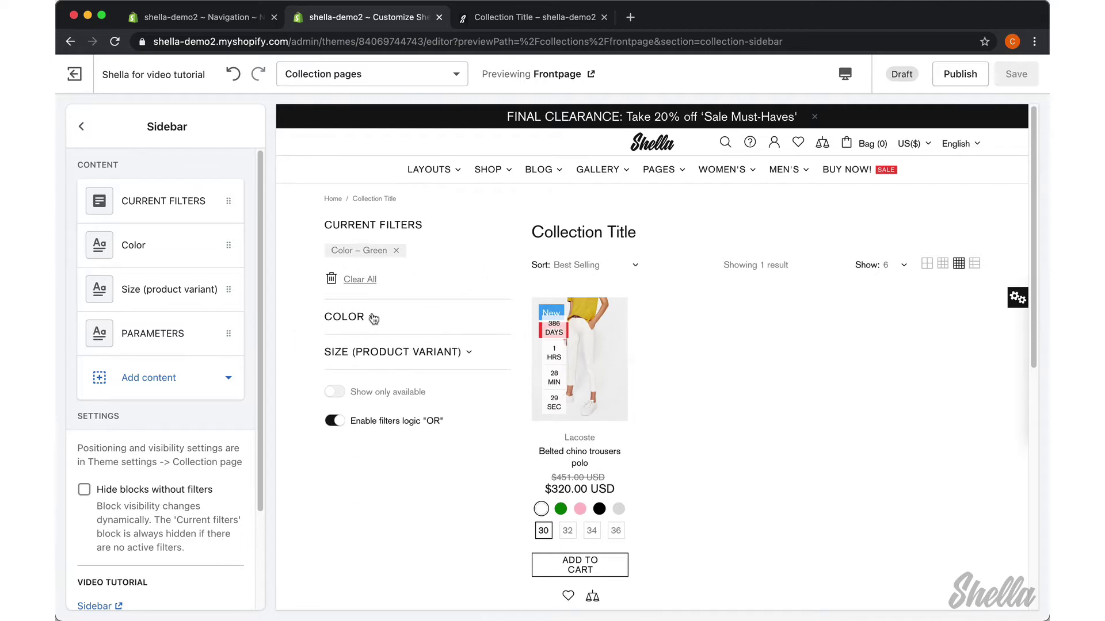
{"action": "left_click", "coordinate": [371, 317]}
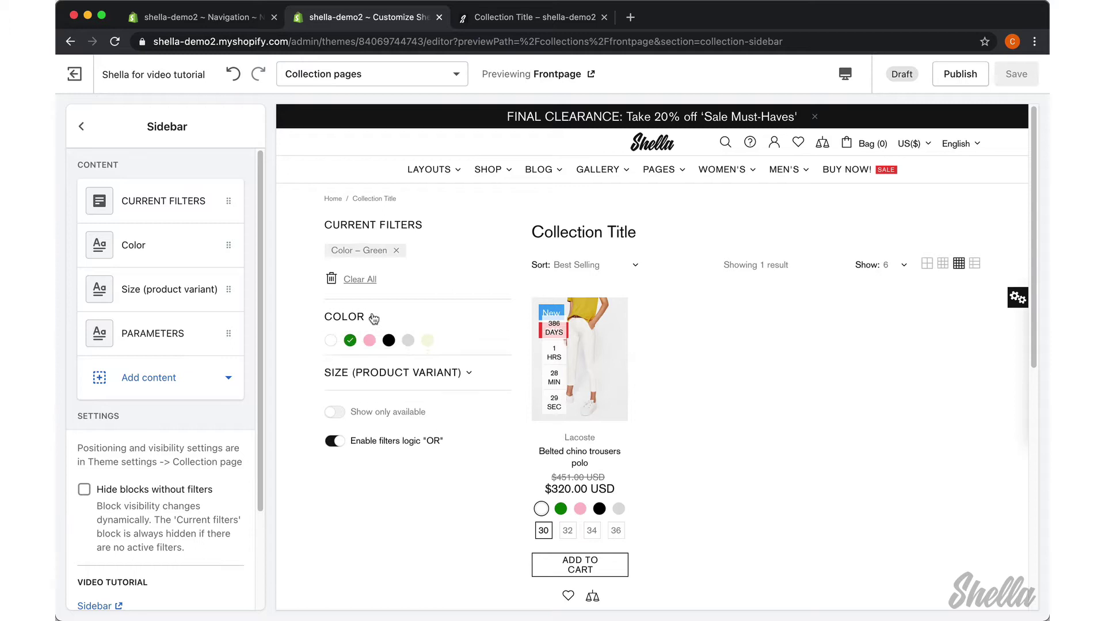
Step: Toggle the Size filter heading open and closed, leaving it collapsed
{"action": "left_click", "coordinate": [470, 380]}
{"action": "left_click", "coordinate": [472, 380]}
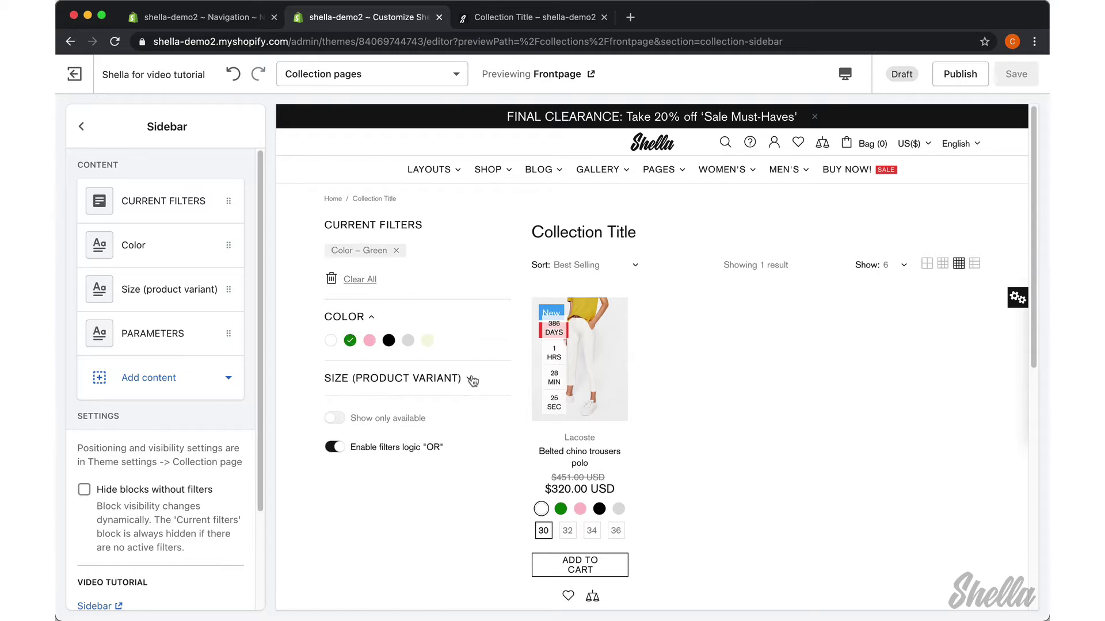
{"action": "left_click", "coordinate": [472, 380]}
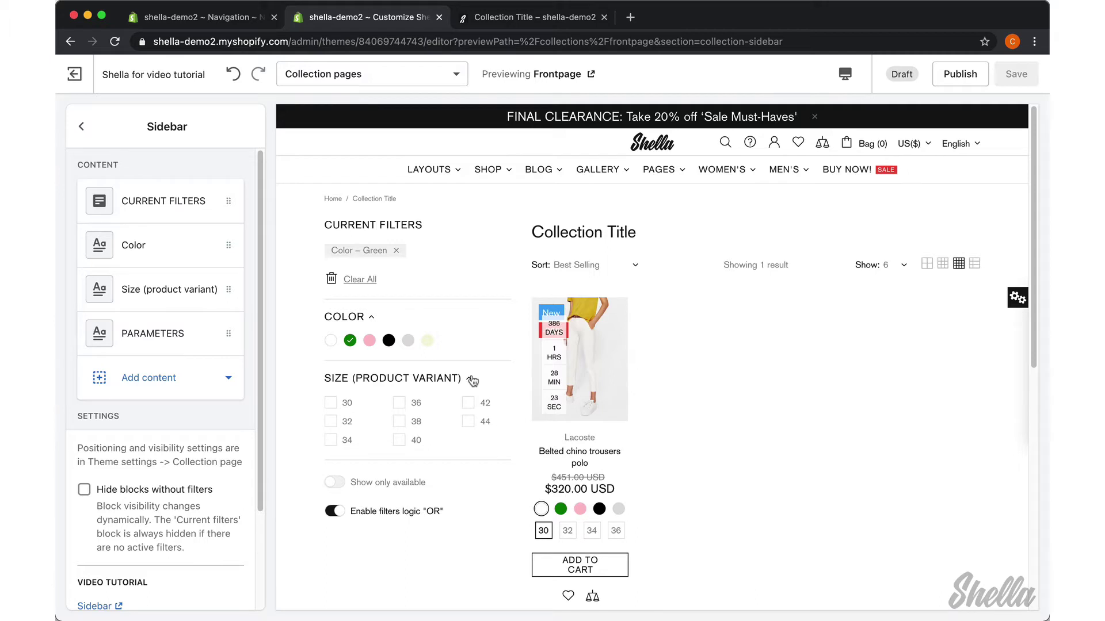
{"action": "left_click", "coordinate": [472, 380]}
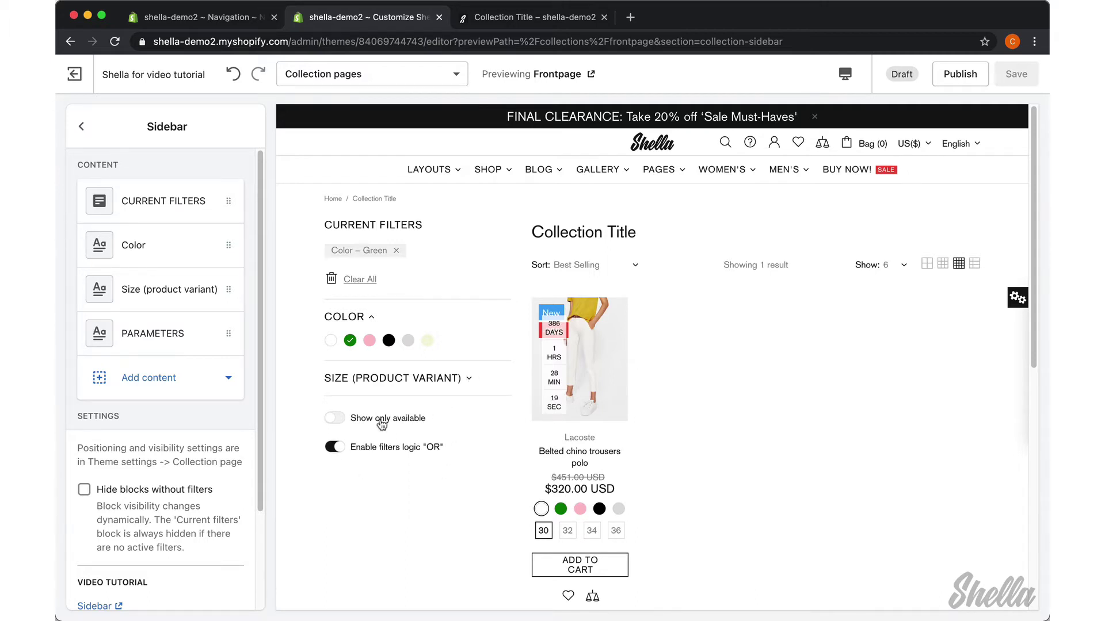
Step: Leave the Color filter's 'Section visible on collections' field empty
{"action": "left_click", "coordinate": [170, 253]}
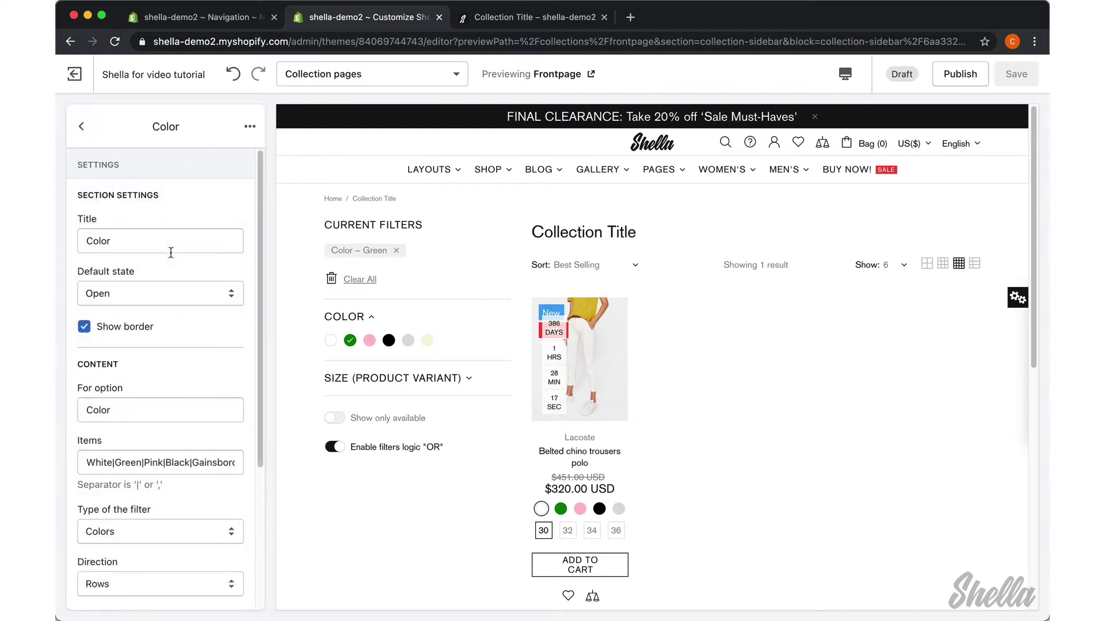
{"action": "scroll", "coordinate": [193, 325], "scroll_direction": "down", "scroll_amount": 2}
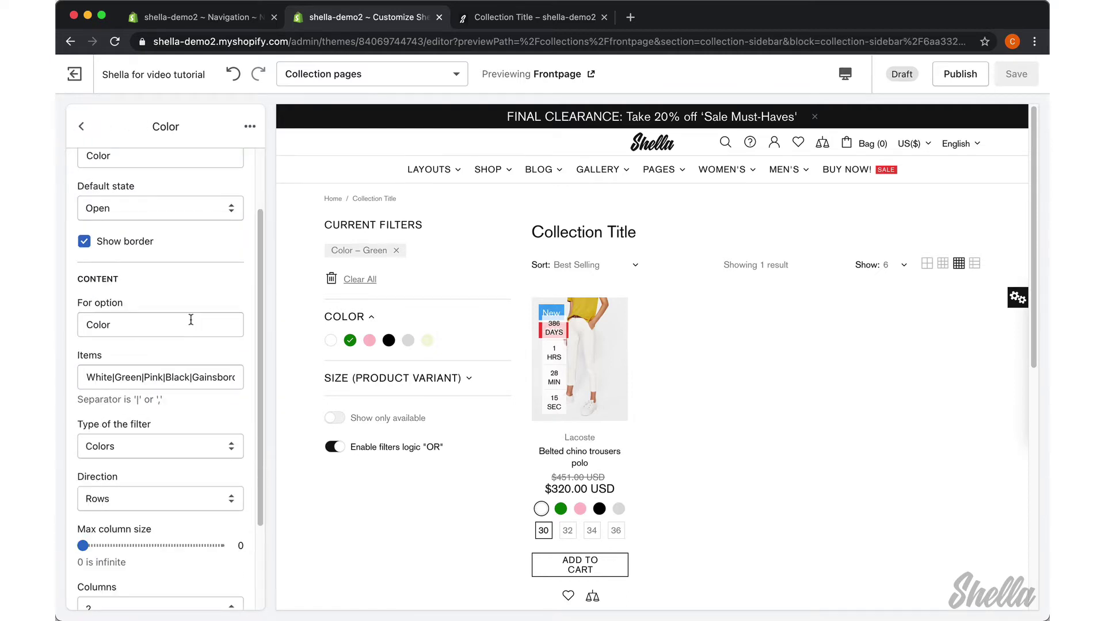
{"action": "scroll", "coordinate": [191, 319], "scroll_direction": "down", "scroll_amount": 3}
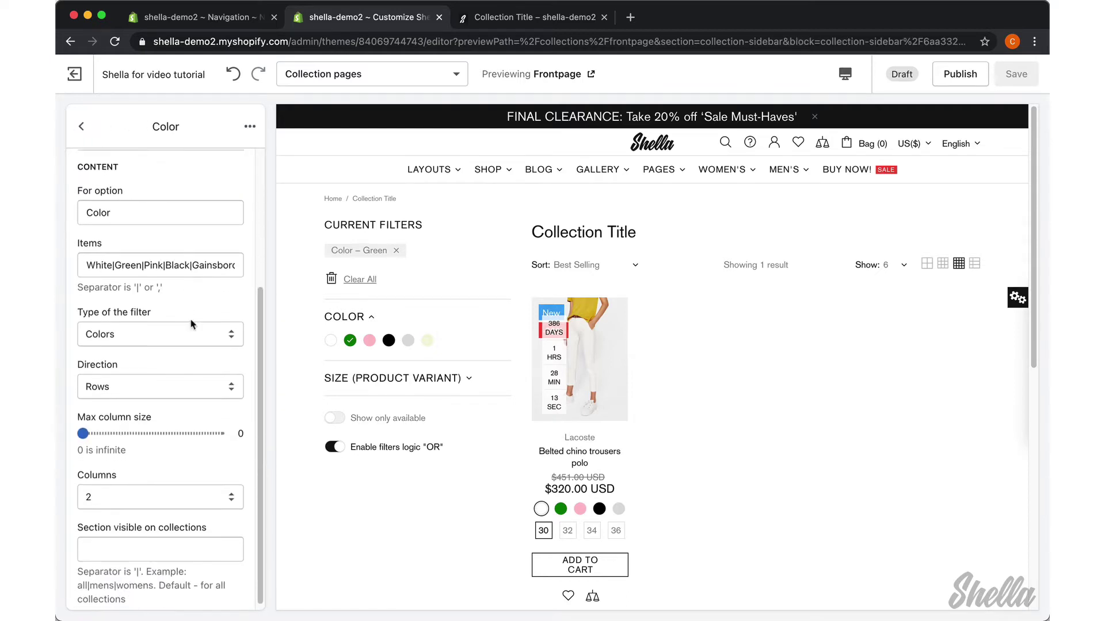
{"action": "scroll", "coordinate": [193, 325], "scroll_direction": "down", "scroll_amount": 1}
{"action": "left_click", "coordinate": [130, 543]}
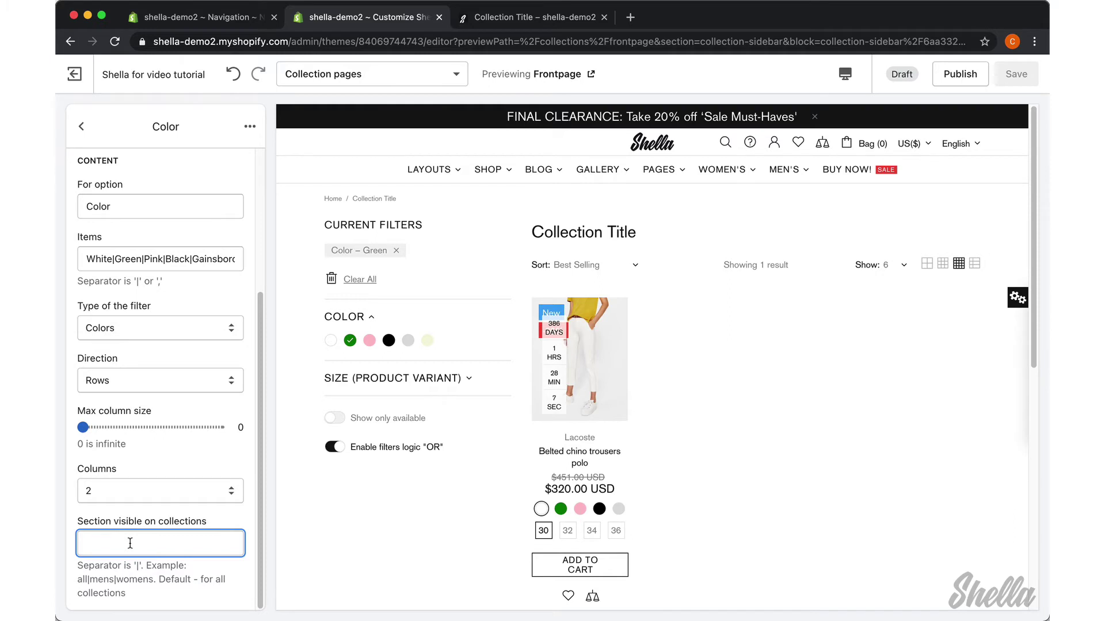
Step: Preview the Women's collection, toggle its Size filter, and reopen the Sidebar settings
{"action": "left_click", "coordinate": [725, 171]}
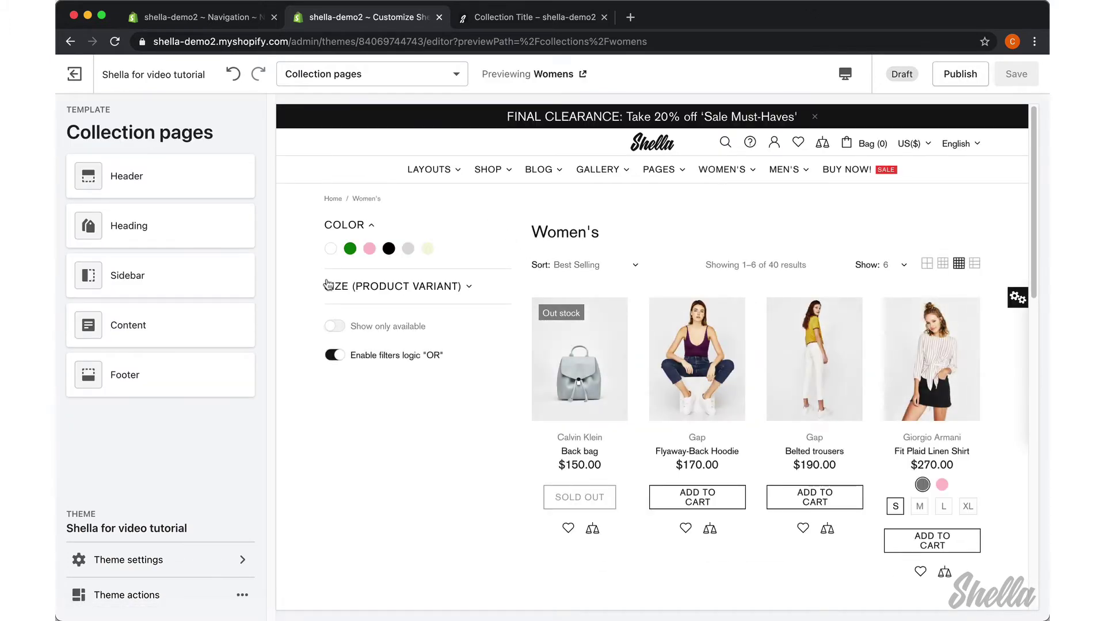
{"action": "left_click", "coordinate": [472, 287]}
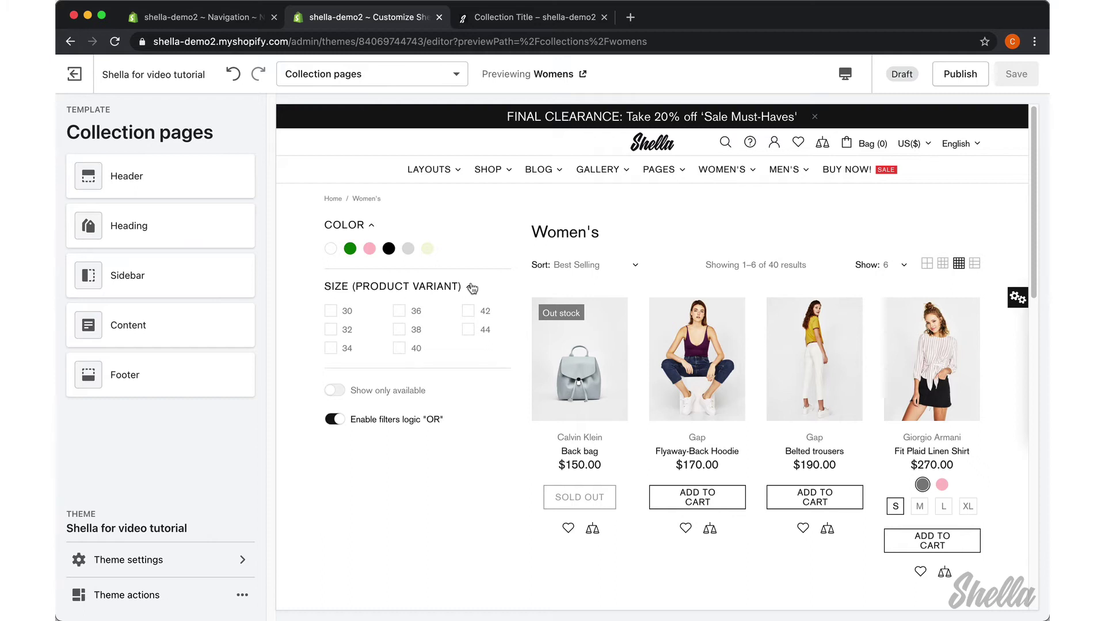
{"action": "left_click", "coordinate": [472, 287]}
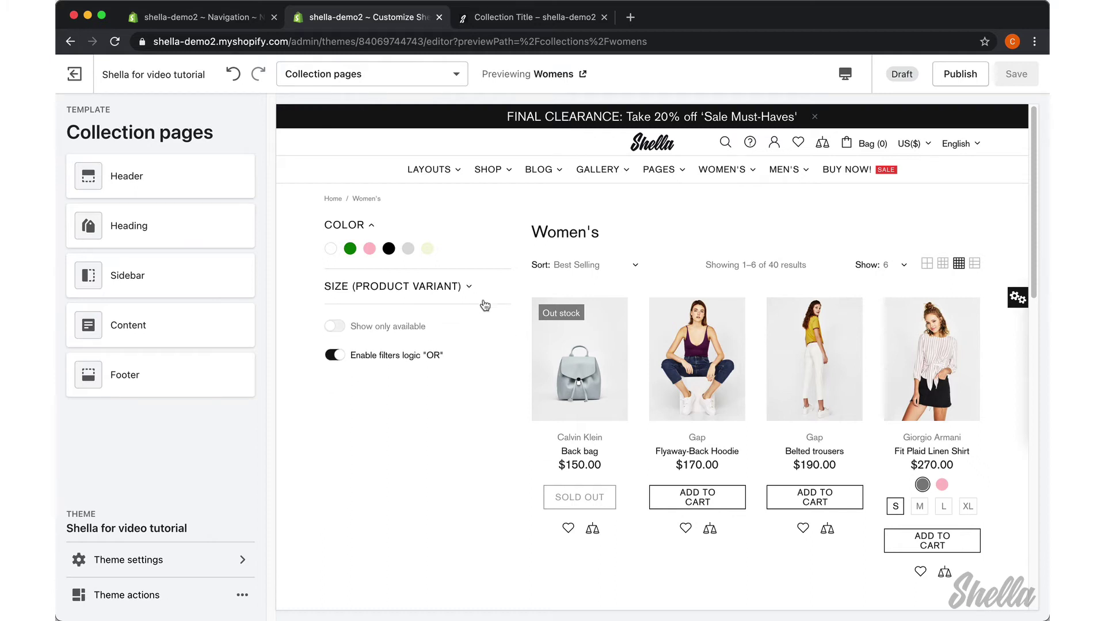
{"action": "left_click", "coordinate": [134, 275]}
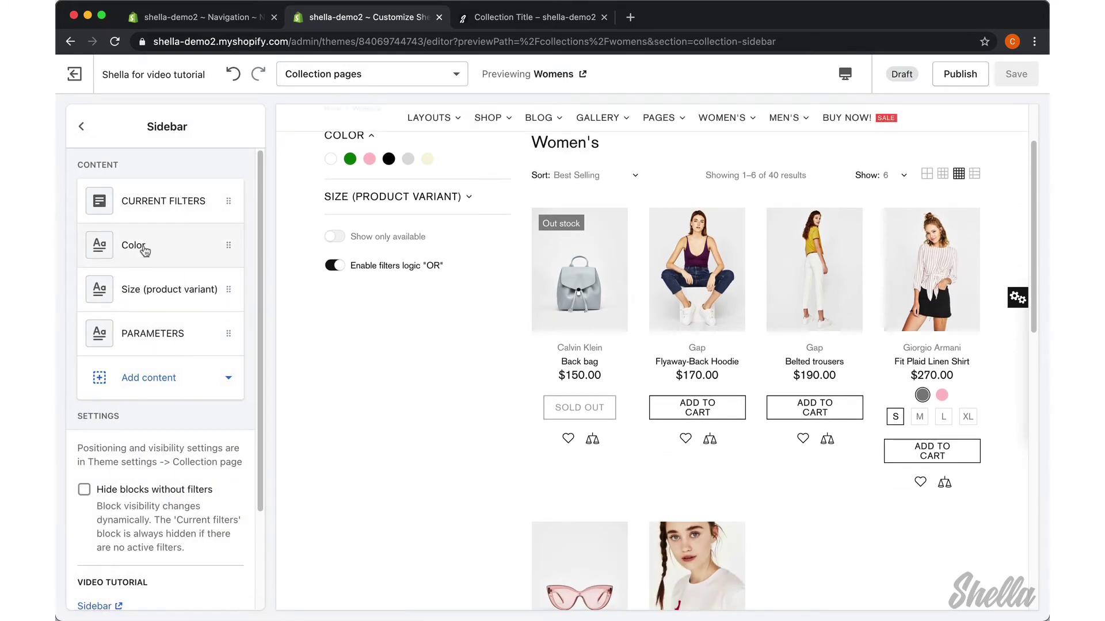
Step: Set the Color filter's 'Section visible on collections' to 'frontpage'
{"action": "left_click", "coordinate": [144, 251]}
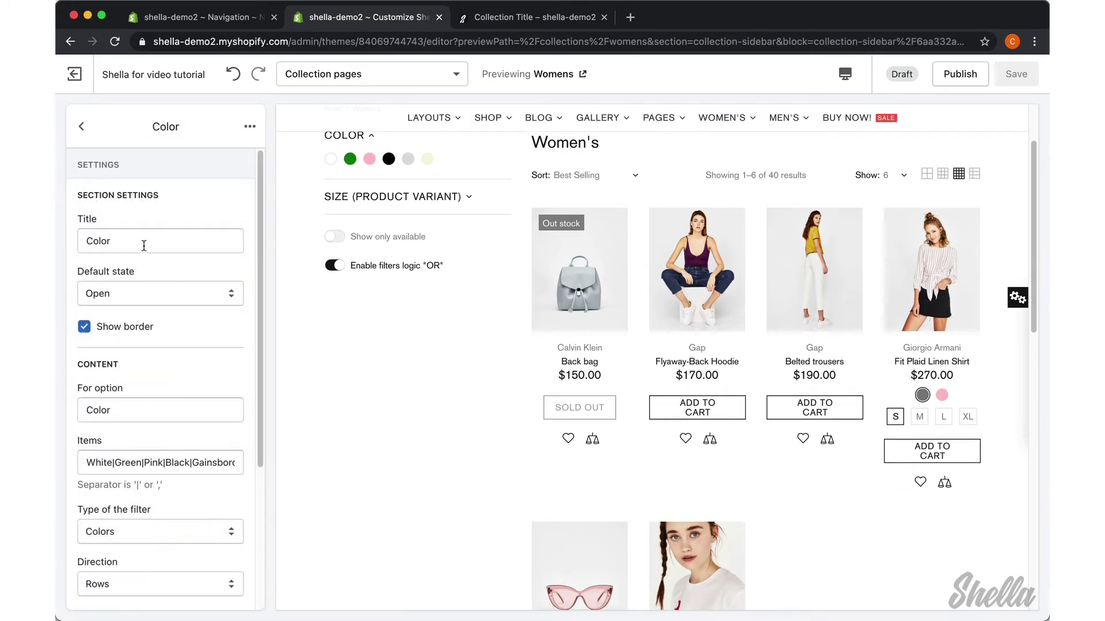
{"action": "scroll", "coordinate": [179, 318], "scroll_direction": "down", "scroll_amount": 4}
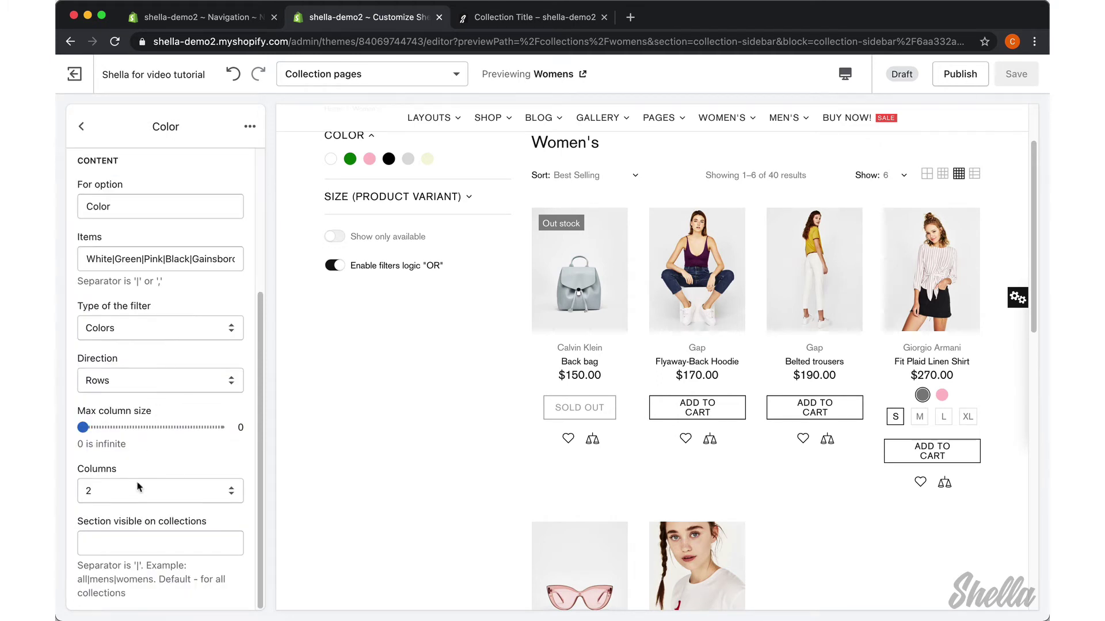
{"action": "left_click", "coordinate": [113, 546]}
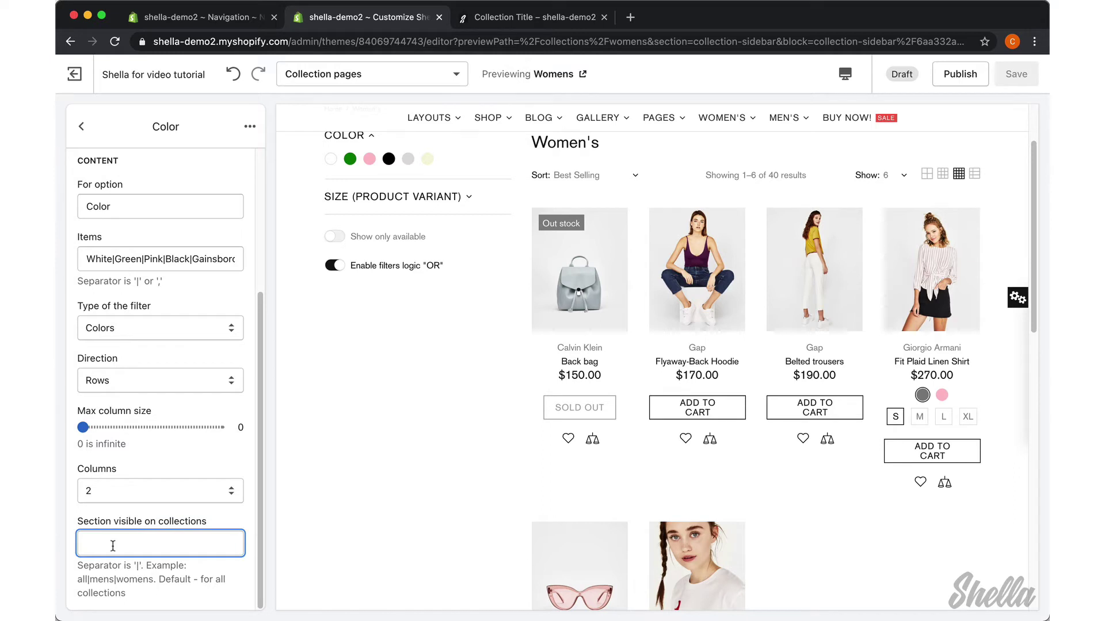
{"action": "type", "text": "fro"}
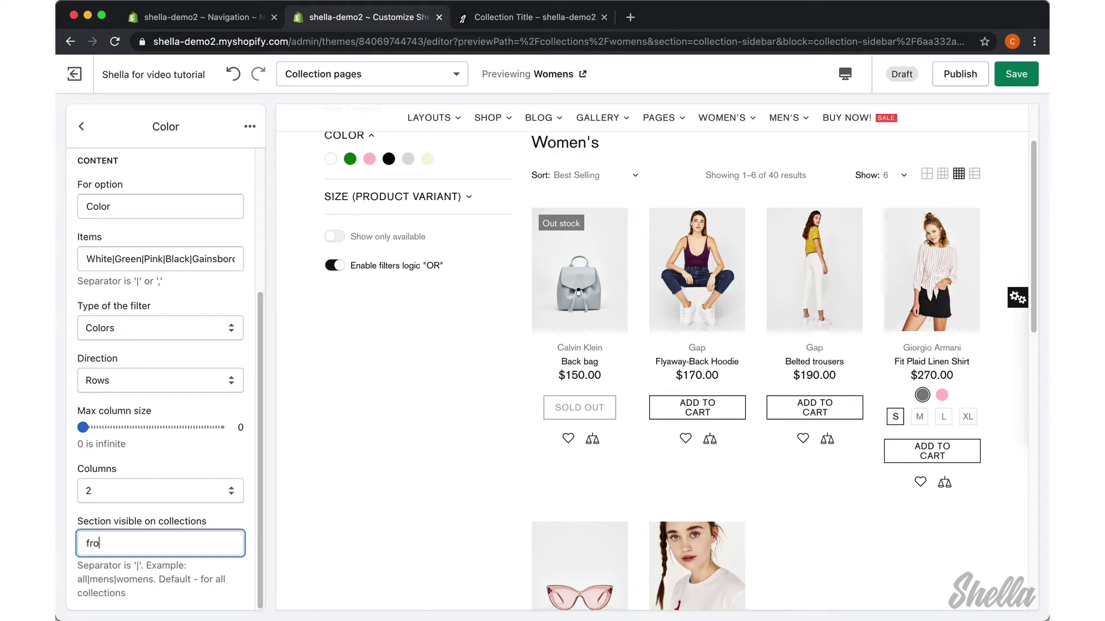
{"action": "type", "text": "ntpage"}
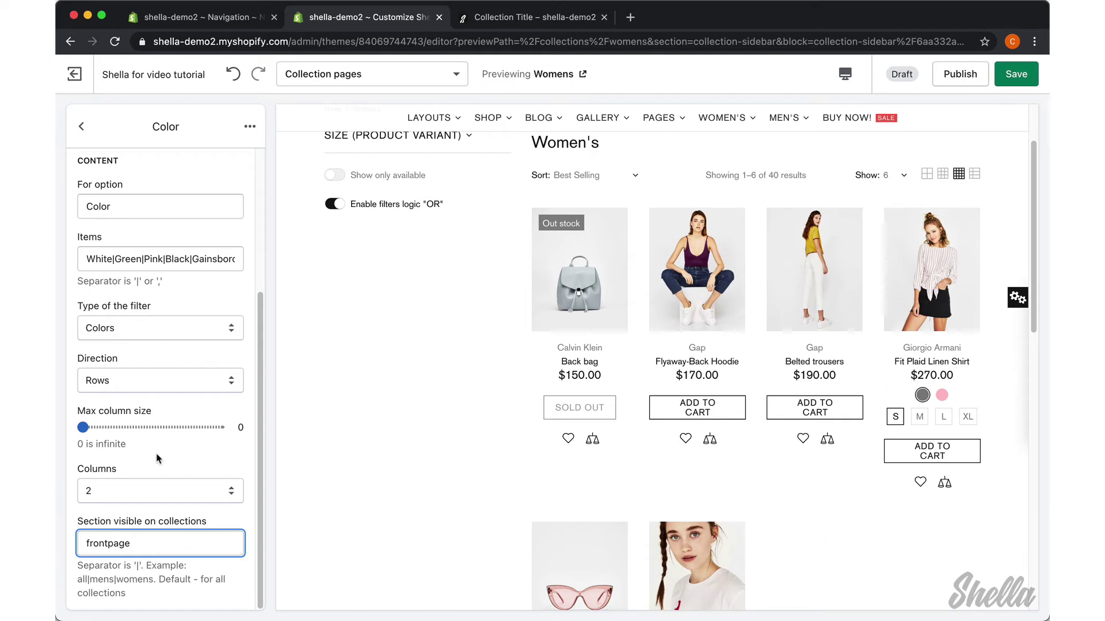
{"action": "left_click", "coordinate": [81, 126]}
{"action": "left_click", "coordinate": [180, 377]}
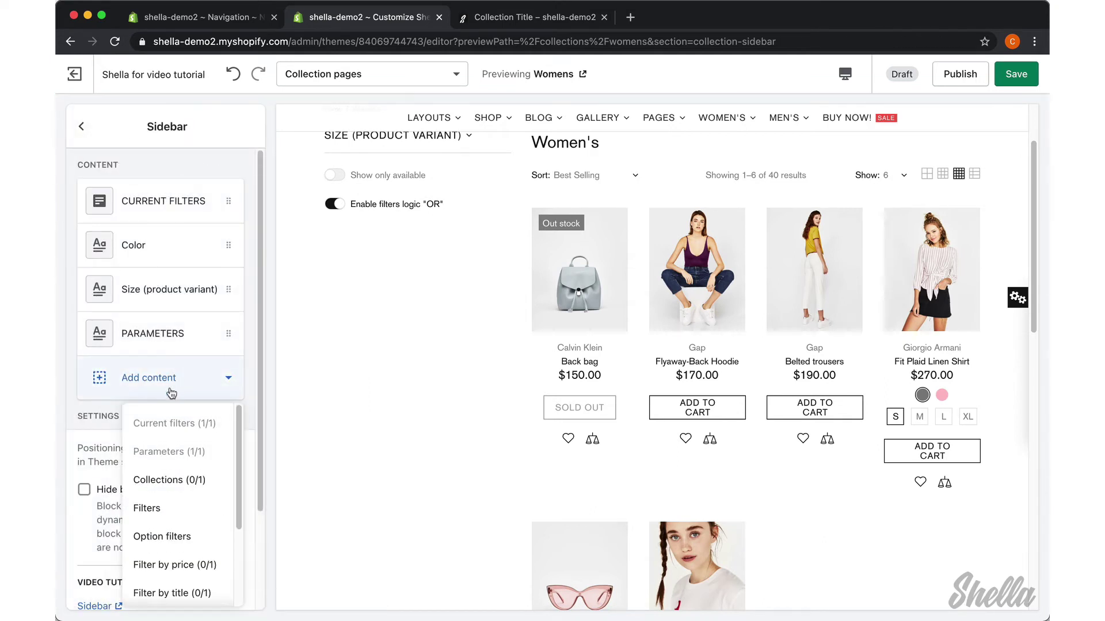
Step: Add a new Option filters block to the sidebar titled 'Color'
{"action": "left_click", "coordinate": [162, 537]}
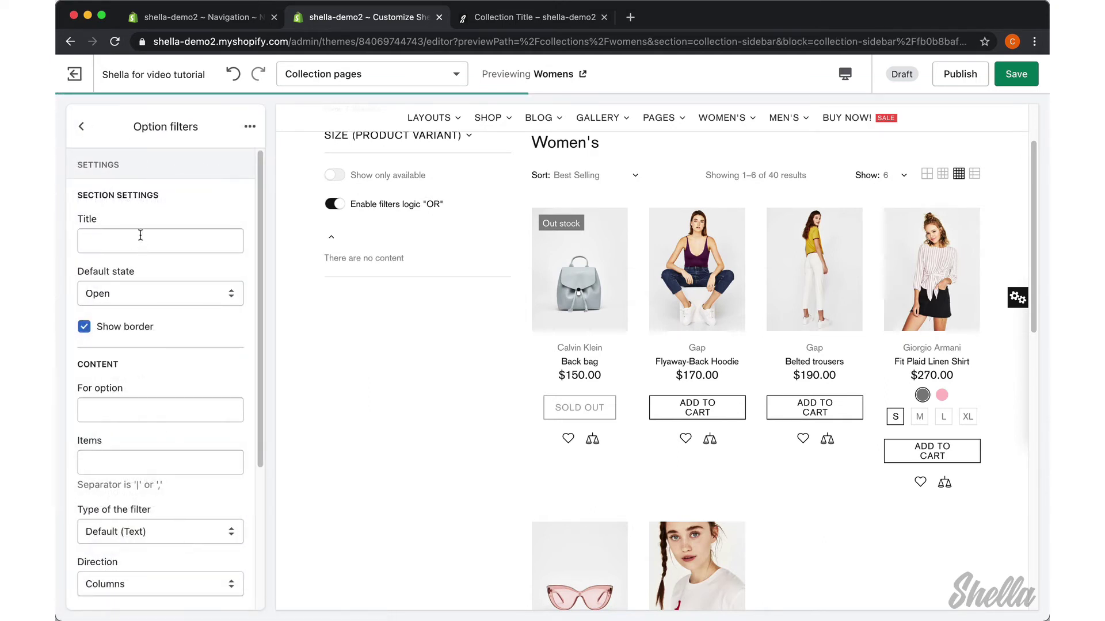
{"action": "left_click", "coordinate": [161, 241]}
{"action": "type", "text": "Cplor"}
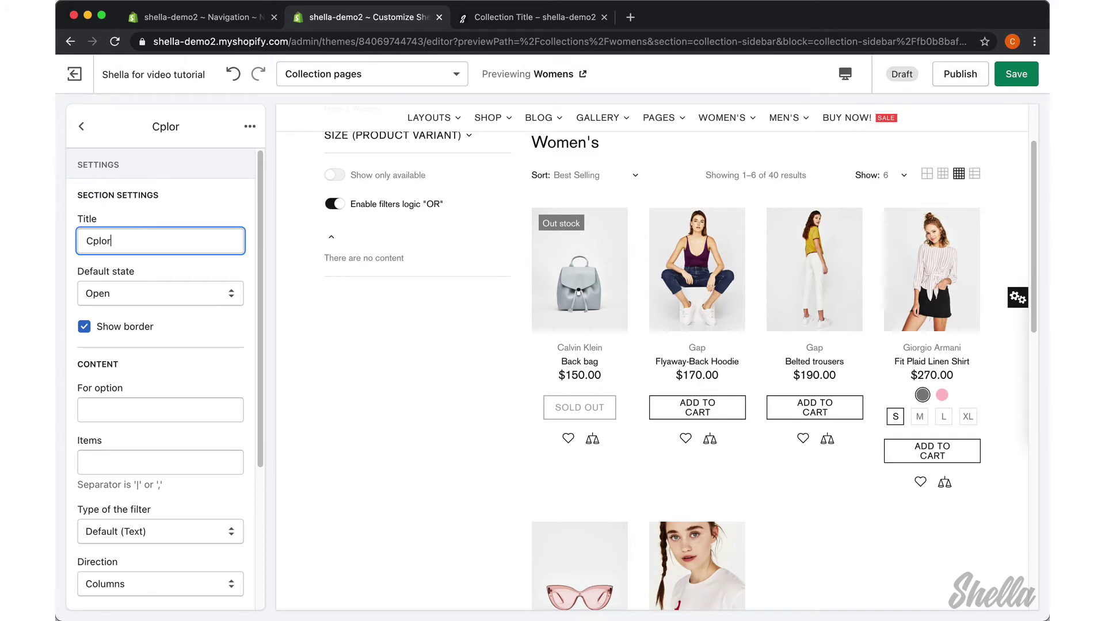
{"action": "key", "text": "BackSpace"}
{"action": "key", "text": "BackSpace"}
{"action": "key", "text": "BackSpace"}
{"action": "key", "text": "BackSpace"}
{"action": "type", "text": "olor"}
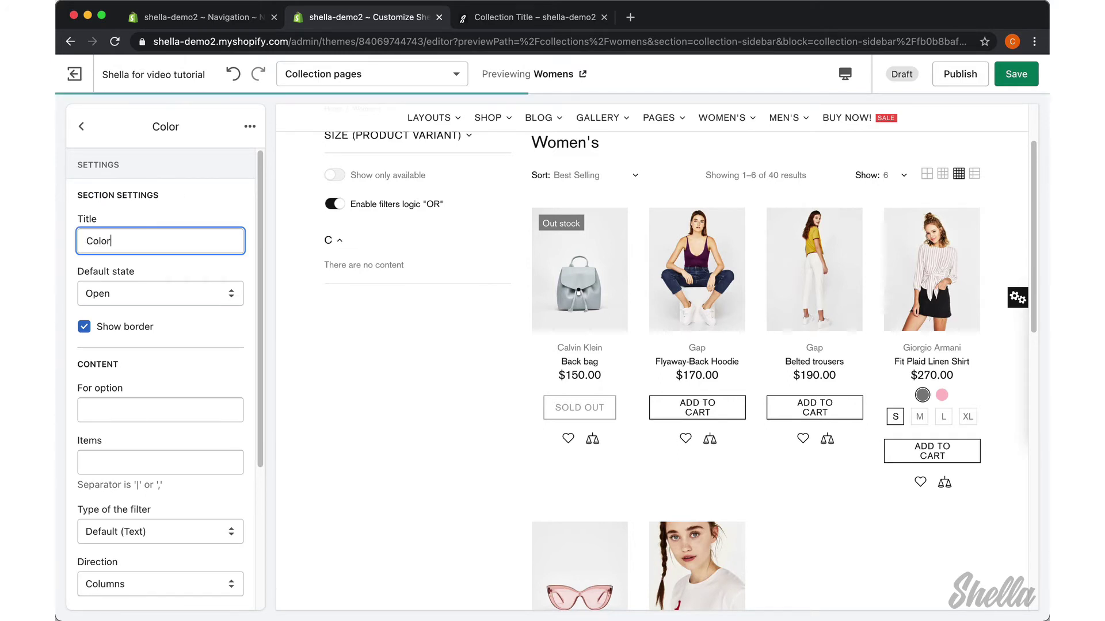
Step: Set its option to 'Color (women only)', items White|Black and filter type Colors
{"action": "left_click", "coordinate": [116, 410]}
{"action": "type", "text": "Co"}
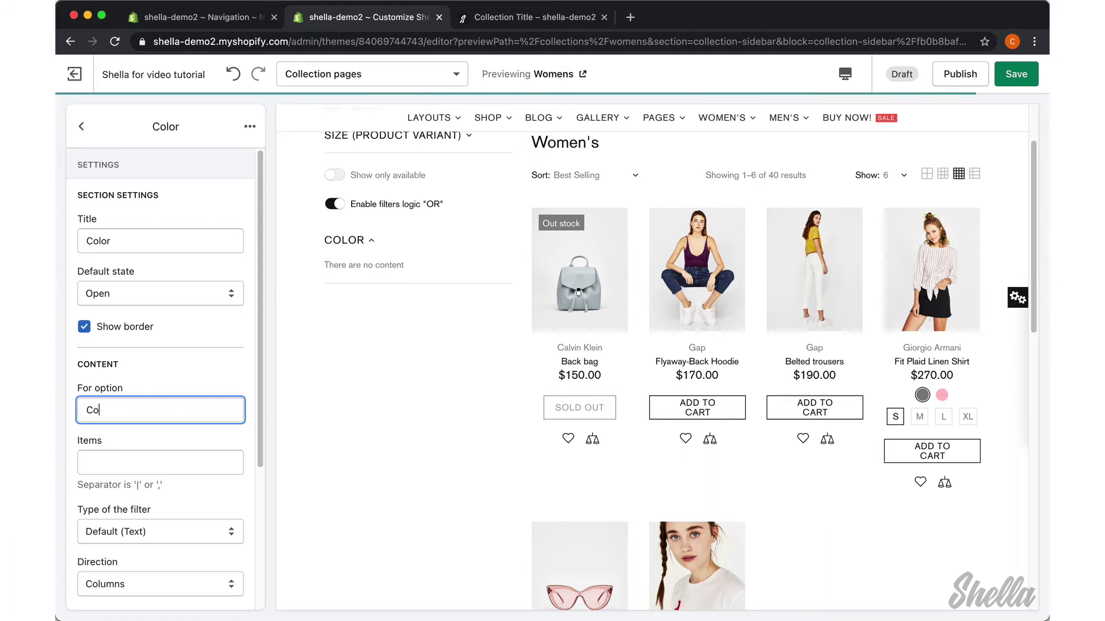
{"action": "type", "text": "lor ("}
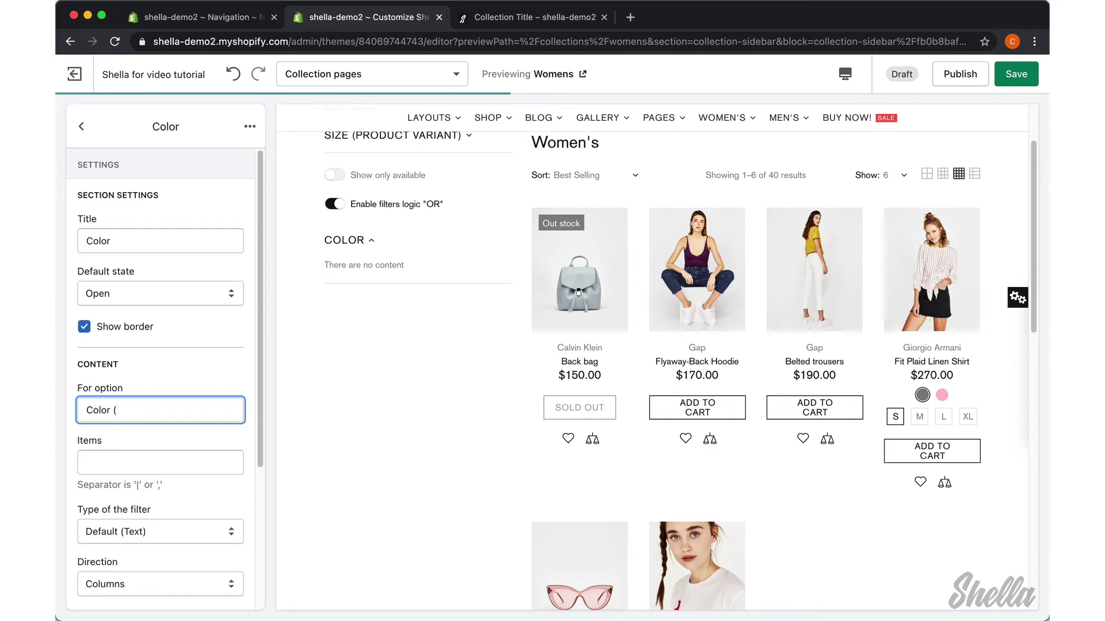
{"action": "type", "text": "women"}
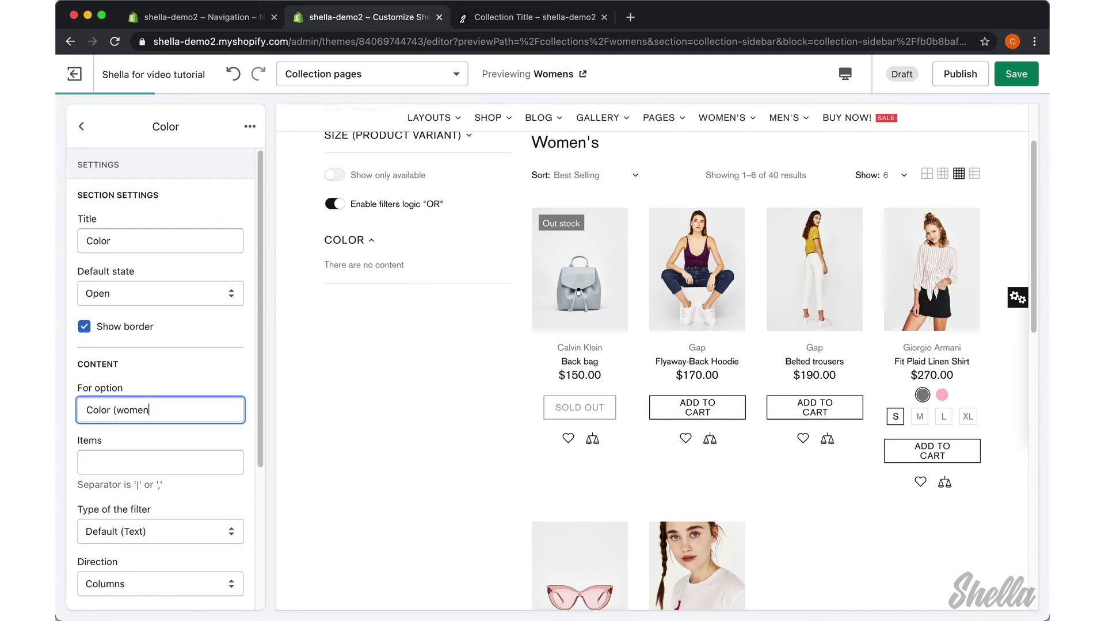
{"action": "type", "text": " only)"}
{"action": "left_click", "coordinate": [94, 462]}
{"action": "type", "text": "W"}
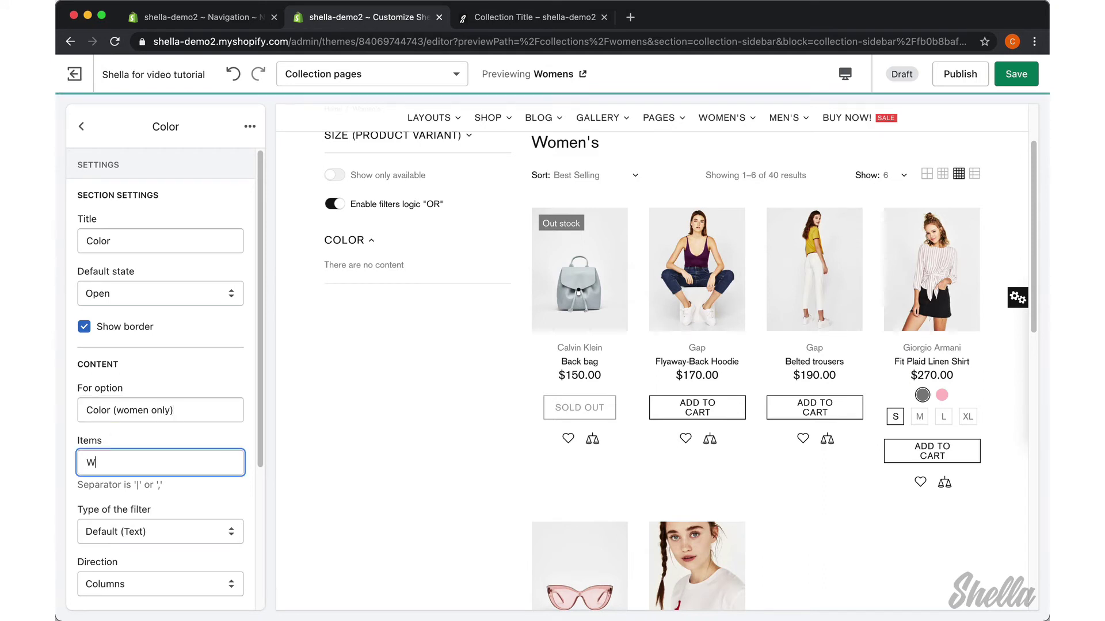
{"action": "type", "text": "hite|Black"}
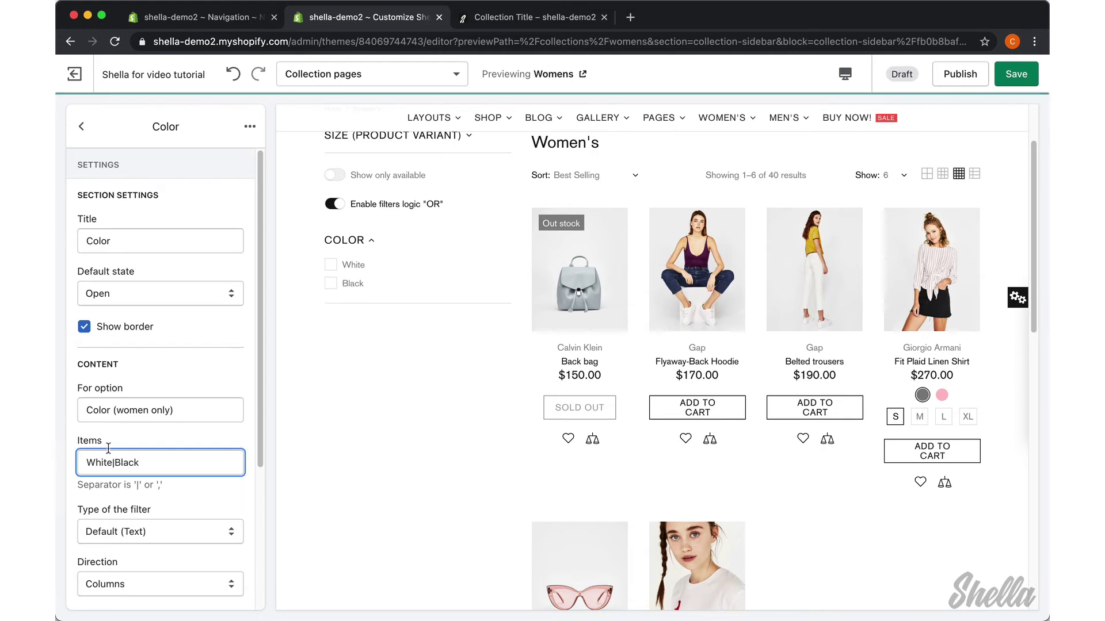
{"action": "left_click", "coordinate": [140, 532]}
{"action": "left_click", "coordinate": [140, 547]}
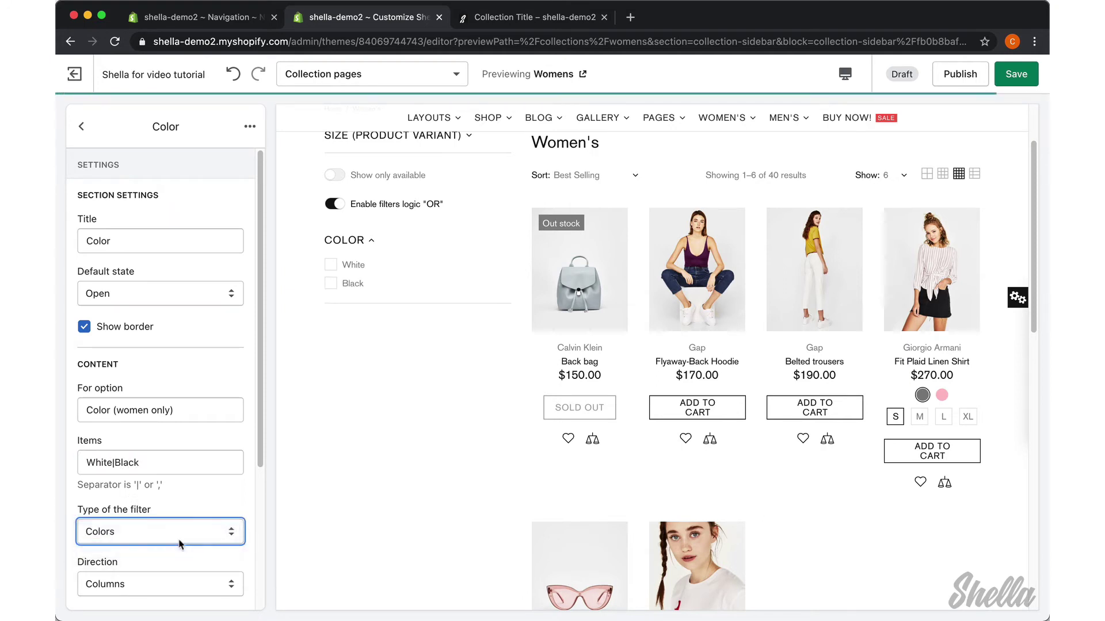
{"action": "scroll", "coordinate": [180, 526], "scroll_direction": "down", "scroll_amount": 3}
{"action": "scroll", "coordinate": [172, 489], "scroll_direction": "down", "scroll_amount": 2}
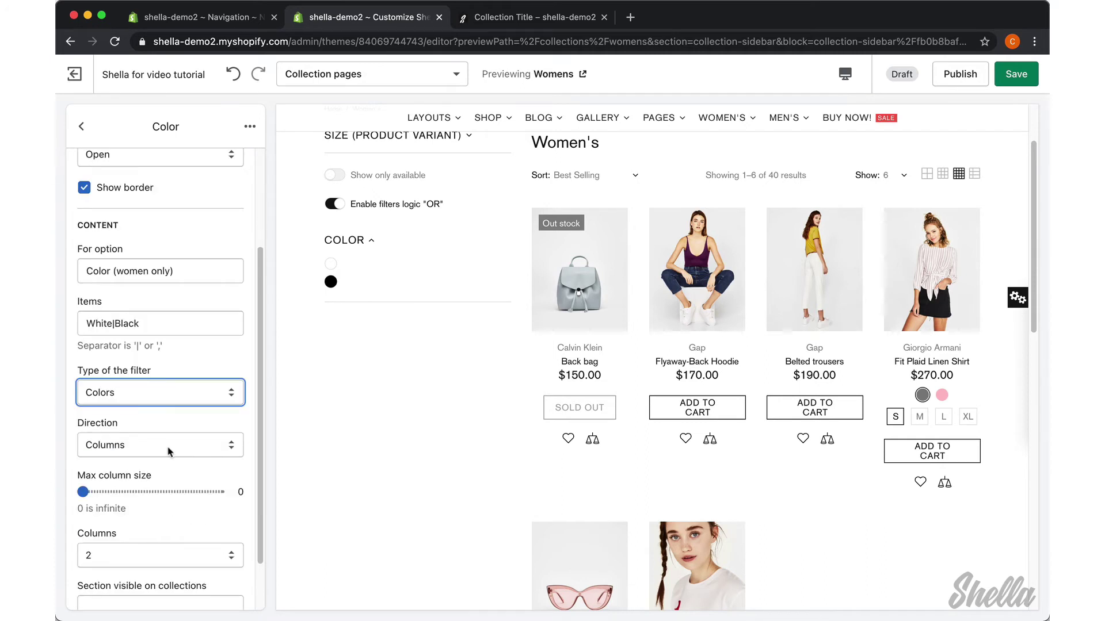
{"action": "scroll", "coordinate": [169, 452], "scroll_direction": "down", "scroll_amount": 3}
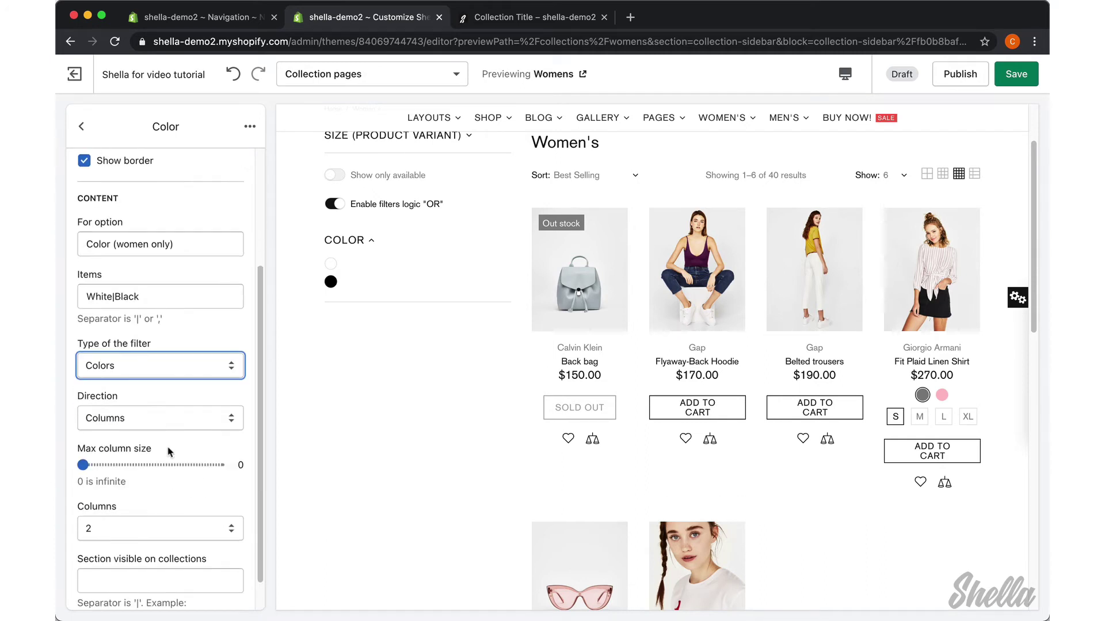
{"action": "left_click", "coordinate": [156, 546]}
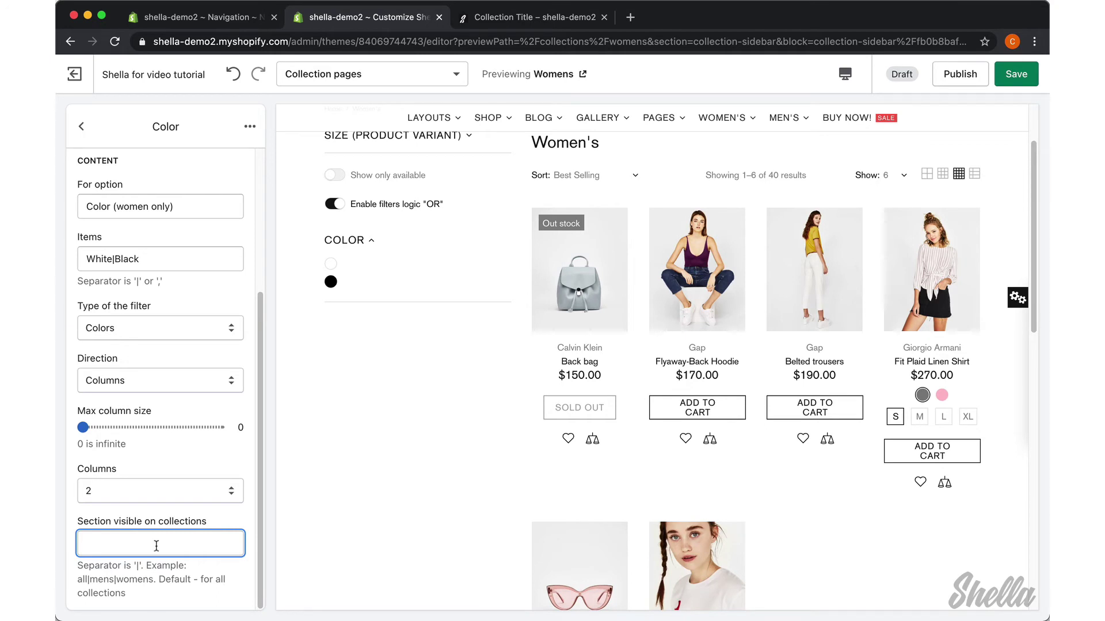
Step: Open the Women's collection in admin and select its URL handle 'womens'
{"action": "left_click", "coordinate": [546, 73]}
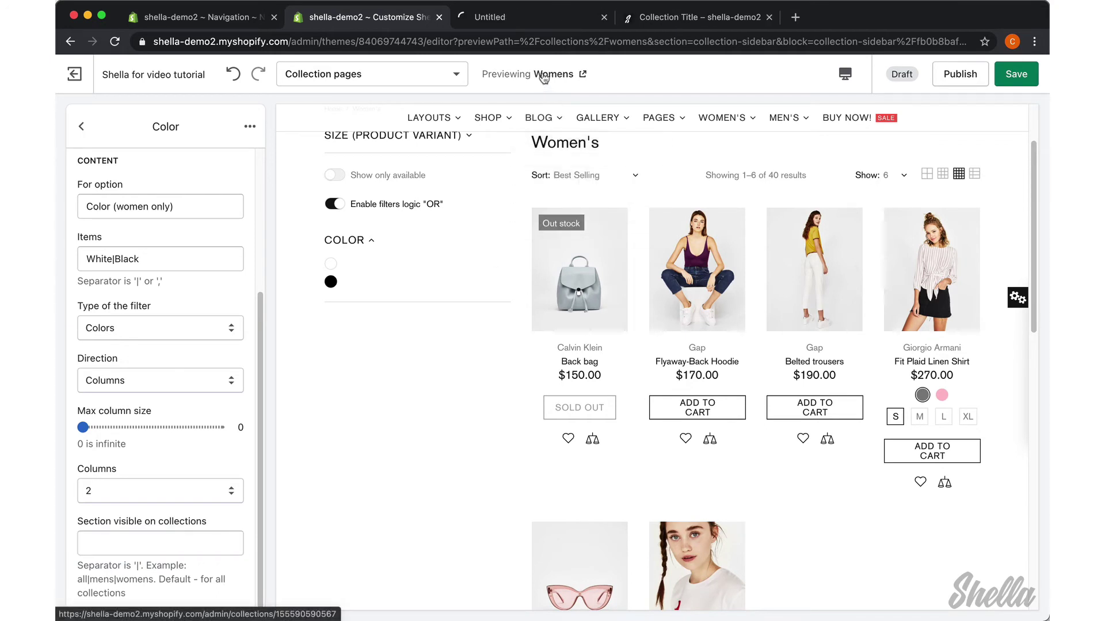
{"action": "left_click", "coordinate": [519, 19]}
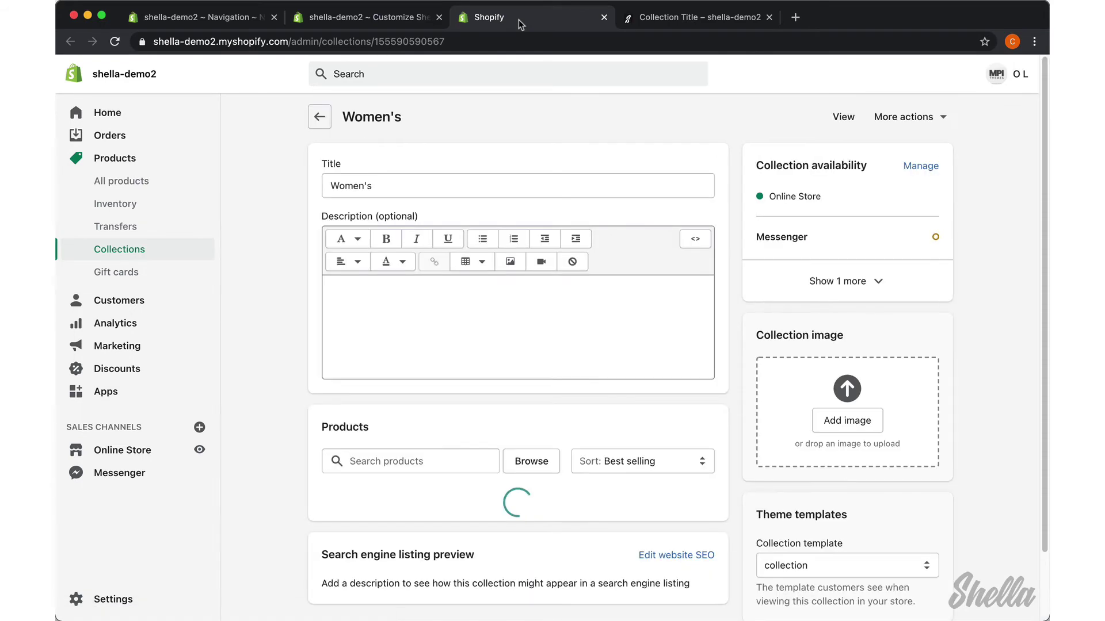
{"action": "scroll", "coordinate": [624, 321], "scroll_direction": "down", "scroll_amount": 10}
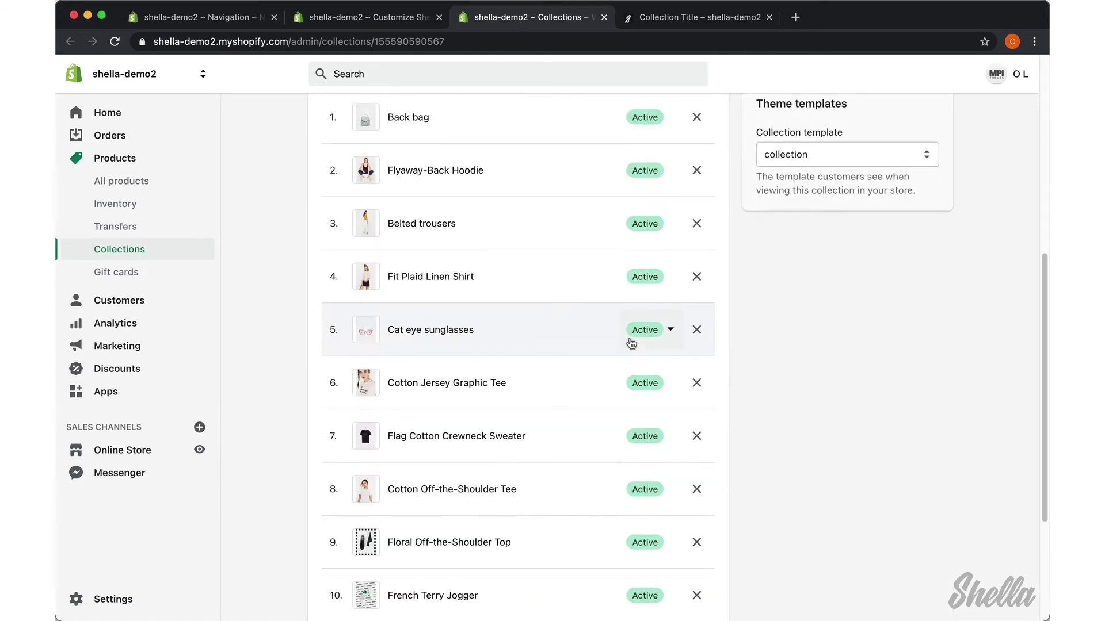
{"action": "left_click", "coordinate": [637, 498]}
{"action": "scroll", "coordinate": [761, 481], "scroll_direction": "down", "scroll_amount": 5}
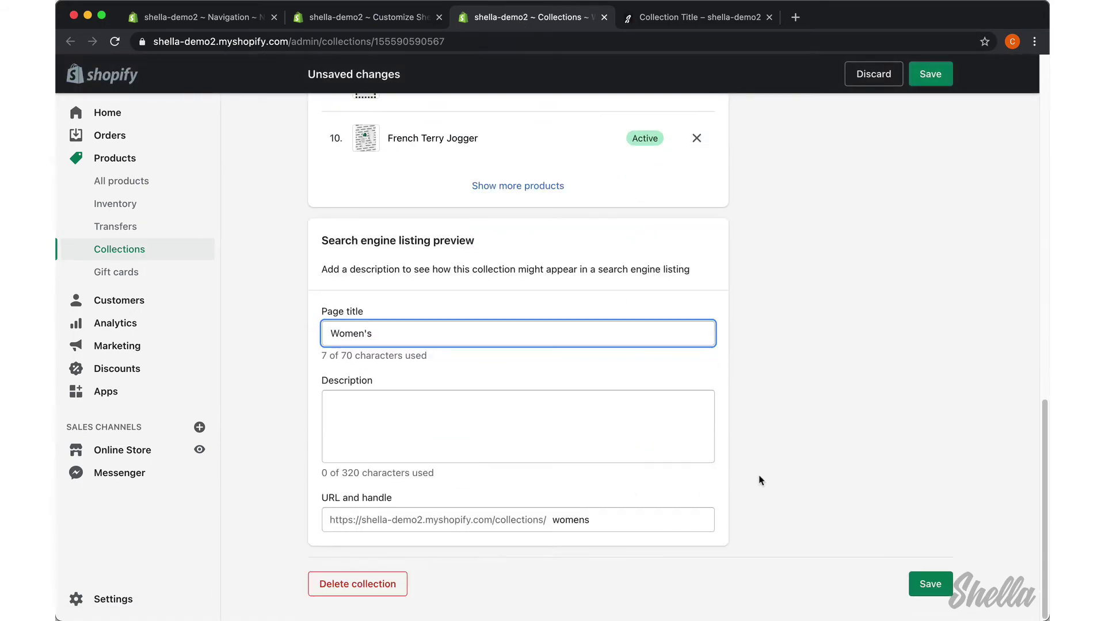
{"action": "double_click", "coordinate": [574, 521]}
{"action": "key", "text": "ctrl+c"}
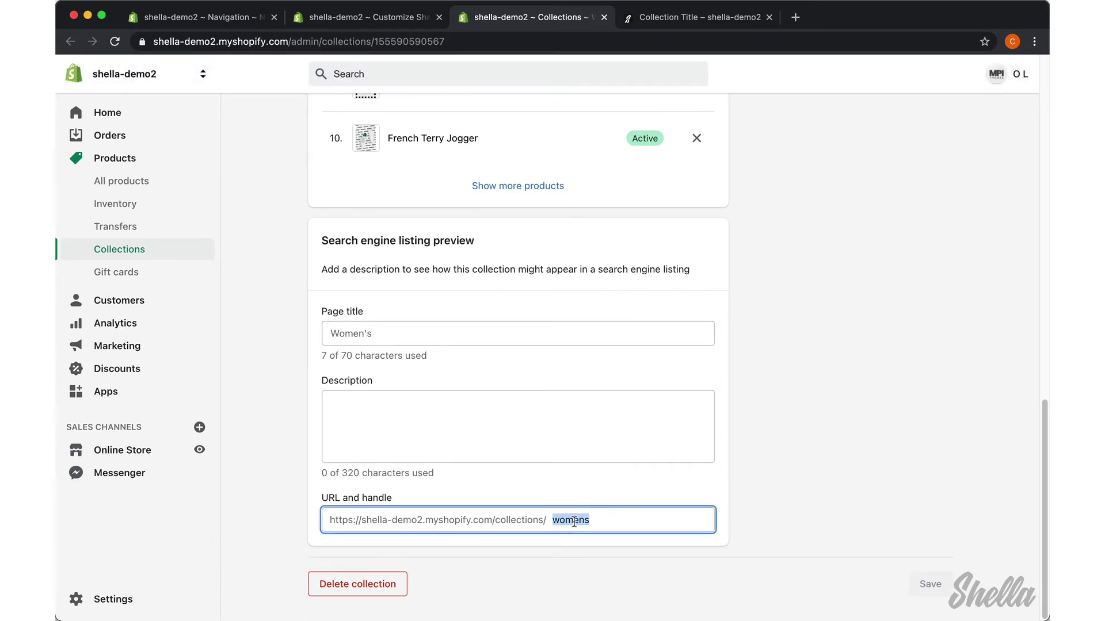
Step: Restrict the White/Black Color filter to the 'womens' collection, save, and return to the Sidebar blocks
{"action": "left_click", "coordinate": [393, 19]}
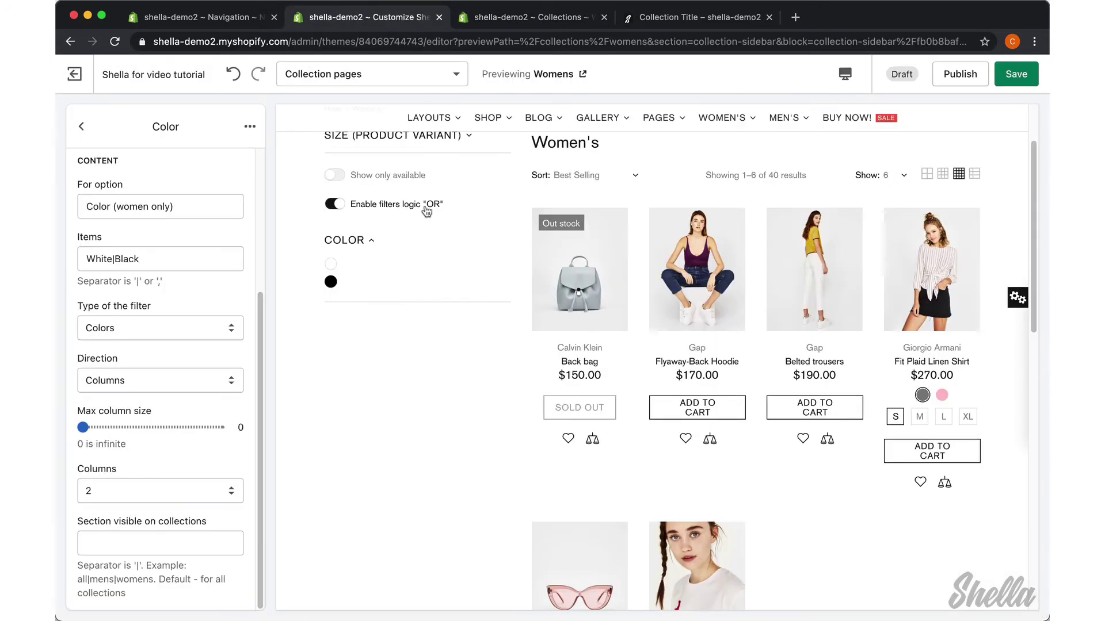
{"action": "left_click", "coordinate": [137, 541]}
{"action": "key", "text": "ctrl+v"}
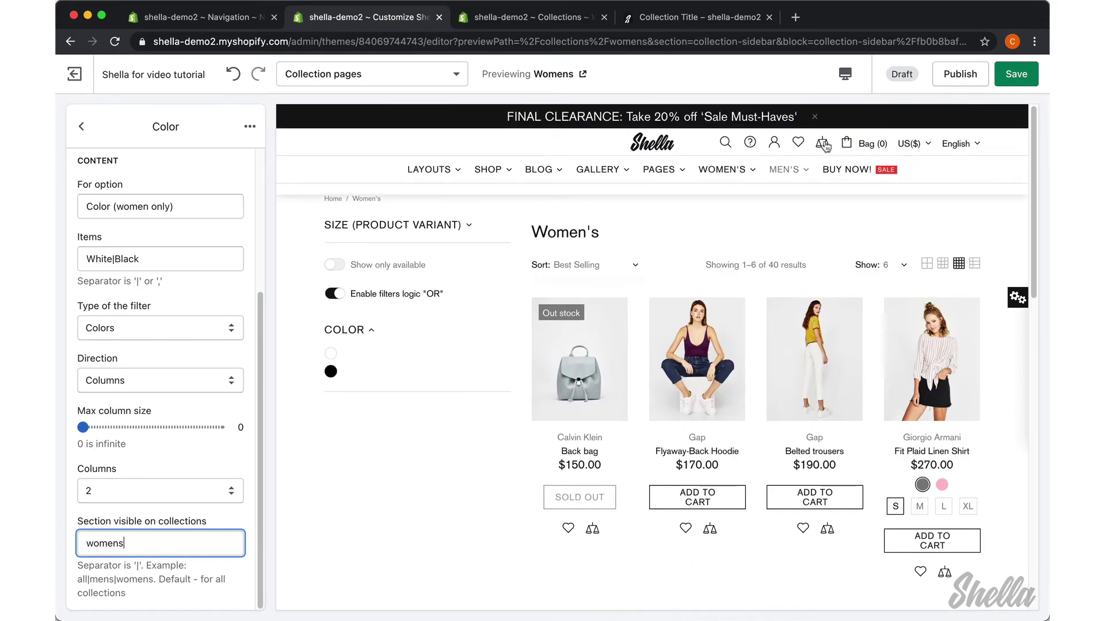
{"action": "left_click", "coordinate": [1020, 81]}
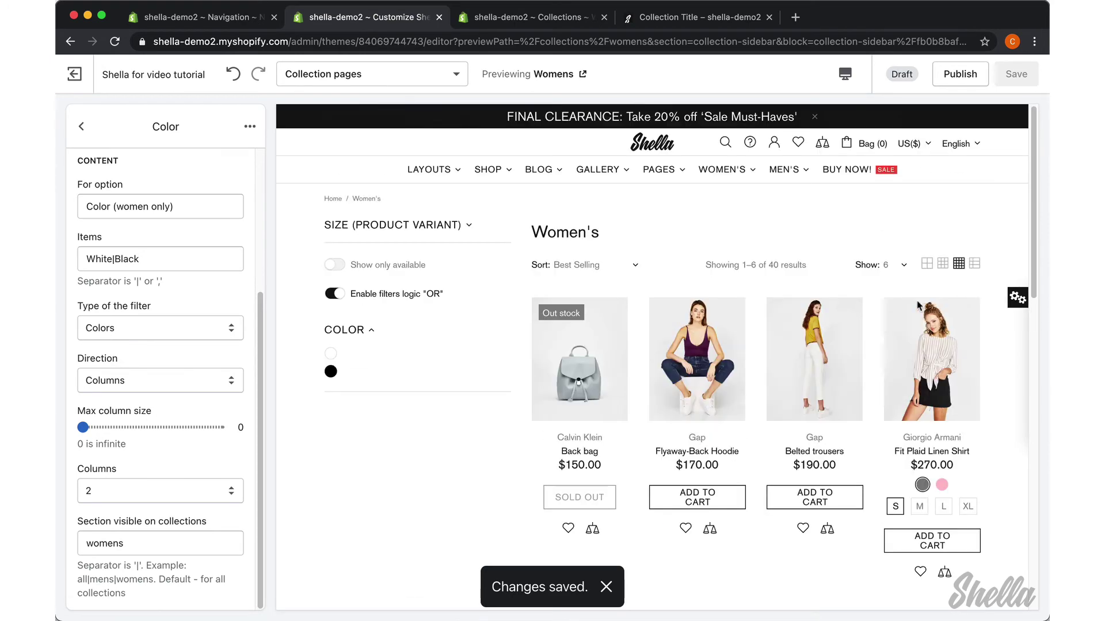
{"action": "left_click", "coordinate": [83, 129]}
Step: Drag the women's Color filter above the Size filter and open its settings
{"action": "left_click_drag", "start_coordinate": [217, 374], "coordinate": [216, 282]}
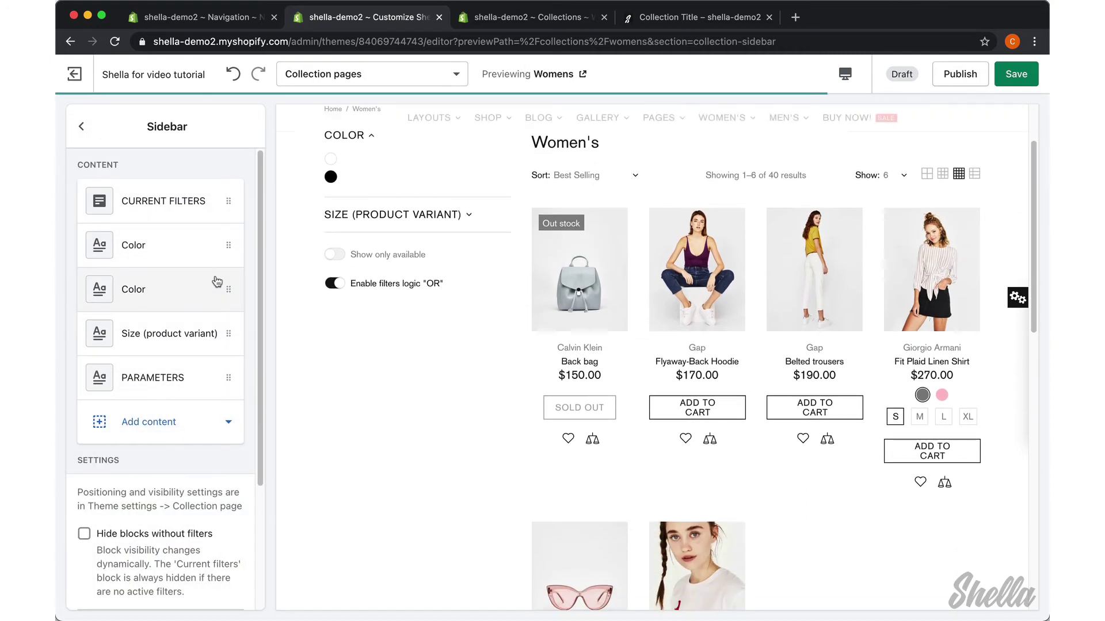
{"action": "scroll", "coordinate": [484, 444], "scroll_direction": "up", "scroll_amount": 2}
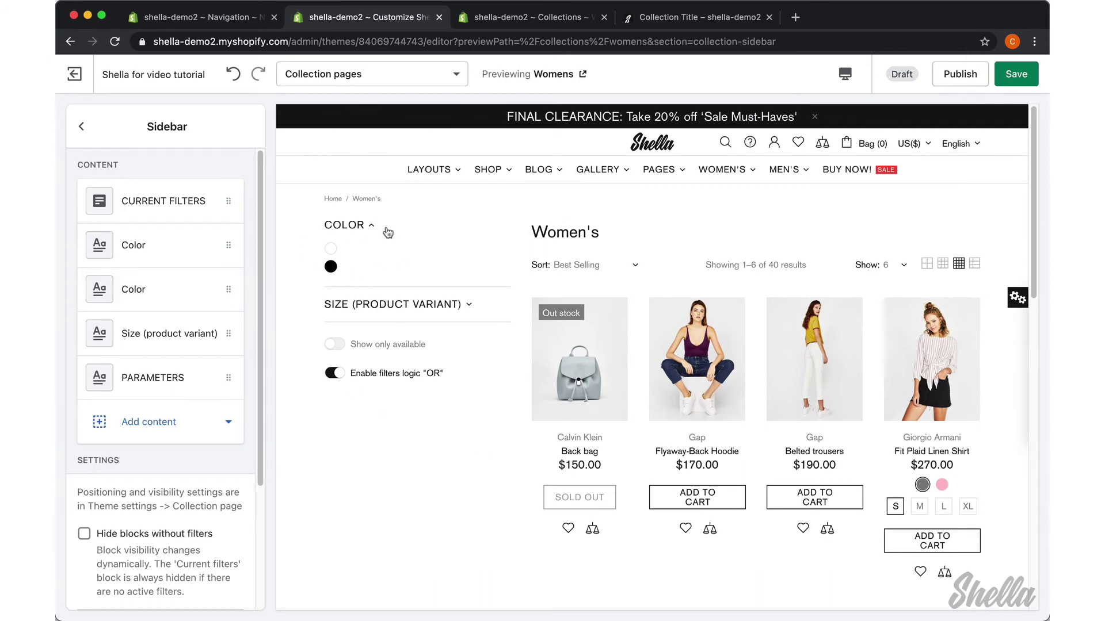
{"action": "left_click", "coordinate": [187, 300]}
Step: Move ' (women only)' from the option name into the title 'Color (women only)' and save
{"action": "left_click_drag", "start_coordinate": [179, 411], "coordinate": [84, 411]}
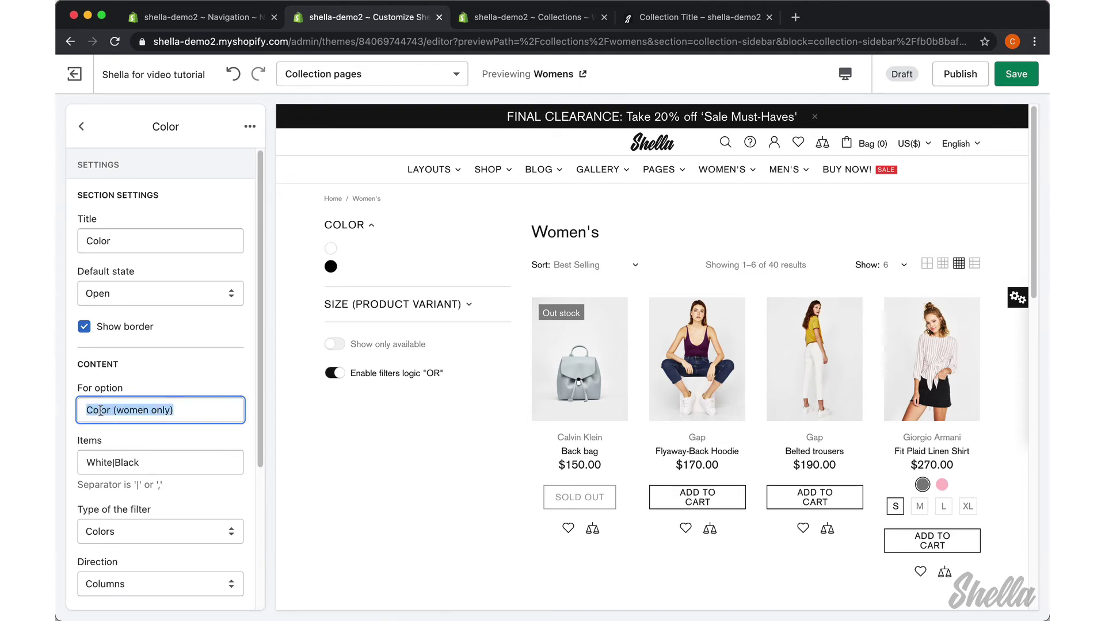
{"action": "left_click", "coordinate": [118, 410]}
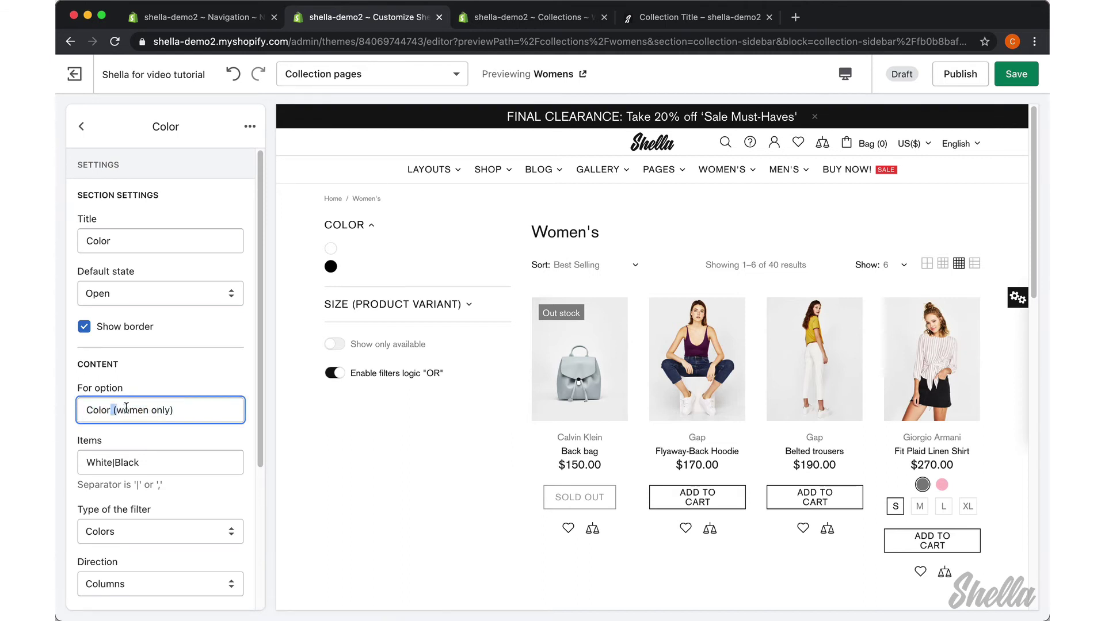
{"action": "left_click_drag", "start_coordinate": [126, 408], "coordinate": [196, 408]}
{"action": "key", "text": "super+x"}
{"action": "left_click", "coordinate": [141, 242]}
{"action": "key", "text": "super+v"}
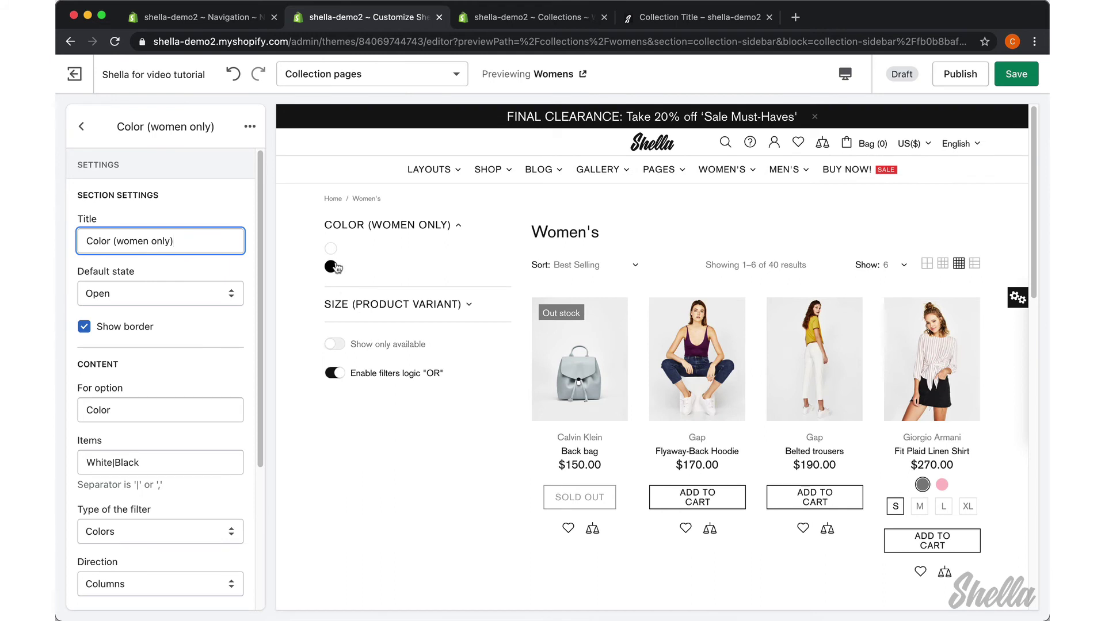
{"action": "left_click", "coordinate": [1022, 82]}
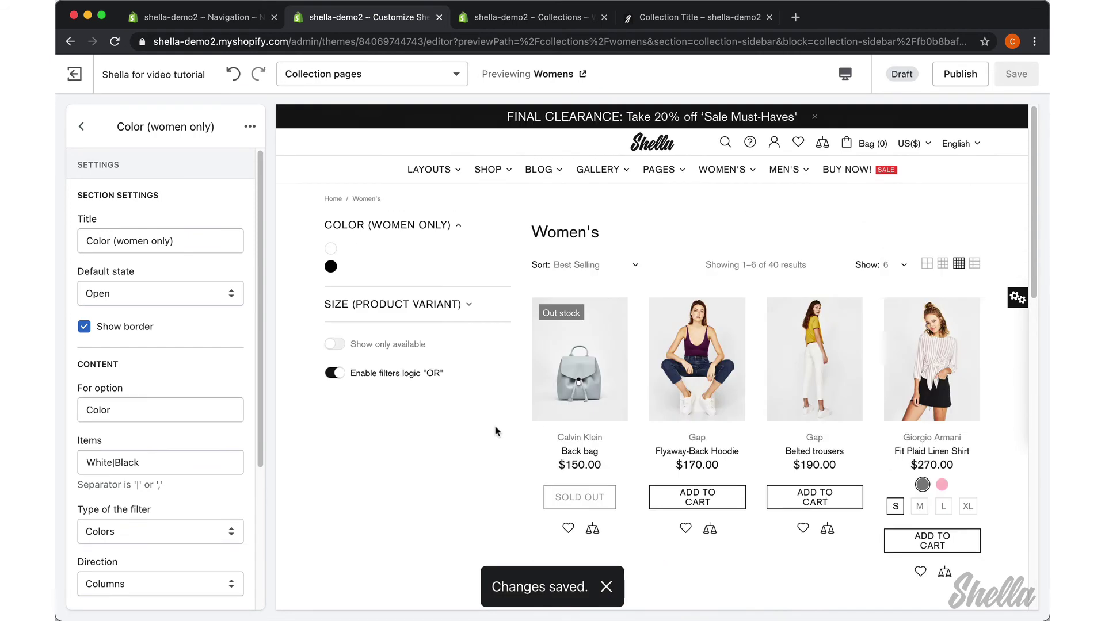
{"action": "left_click", "coordinate": [782, 176]}
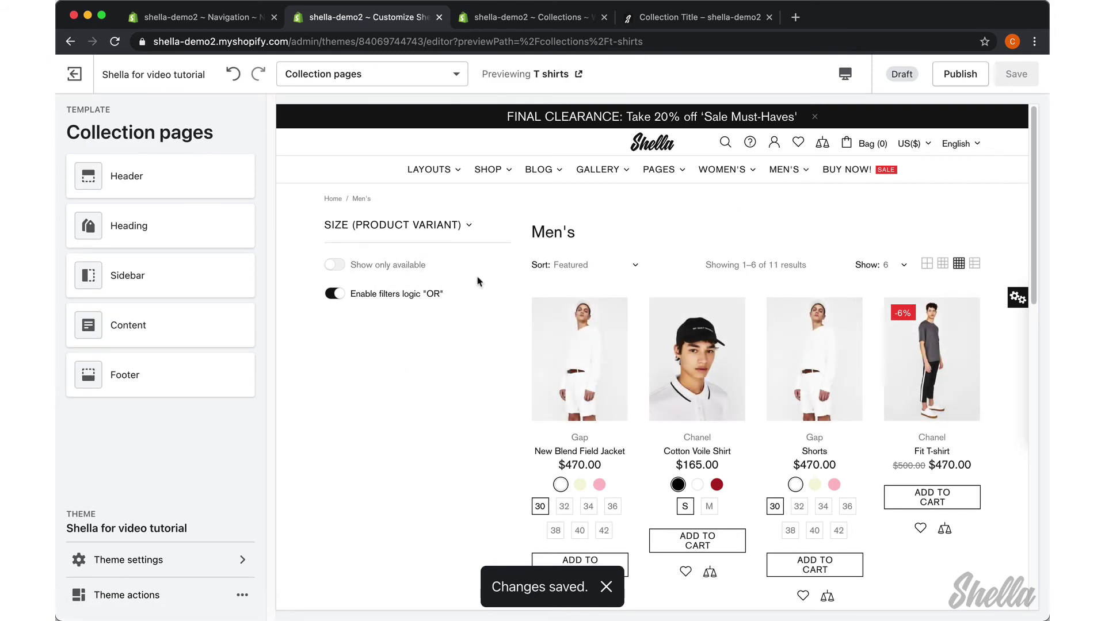
Step: Preview Collection pages on the frontpage collection and open the Sidebar's filter blocks
{"action": "left_click", "coordinate": [433, 78]}
{"action": "left_click", "coordinate": [351, 103]}
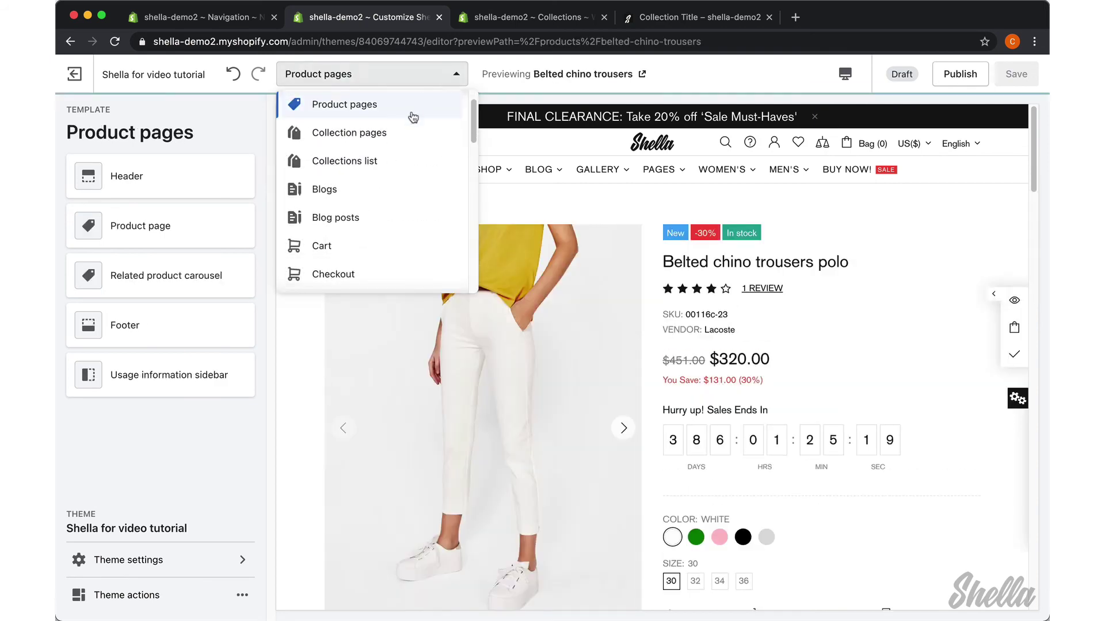
{"action": "left_click", "coordinate": [388, 138]}
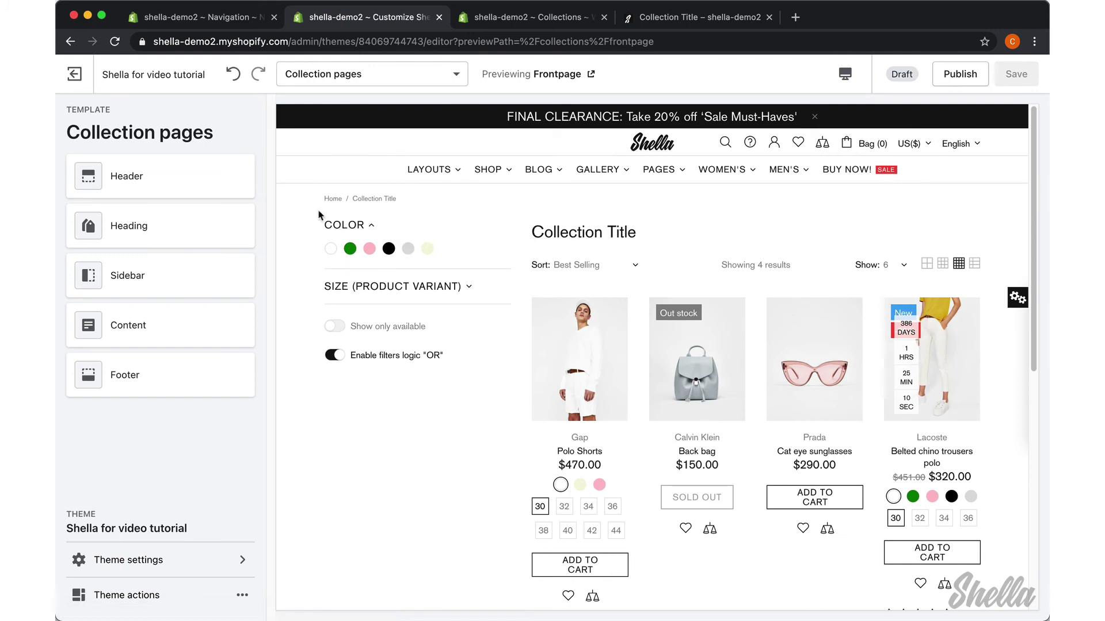
{"action": "left_click", "coordinate": [185, 278]}
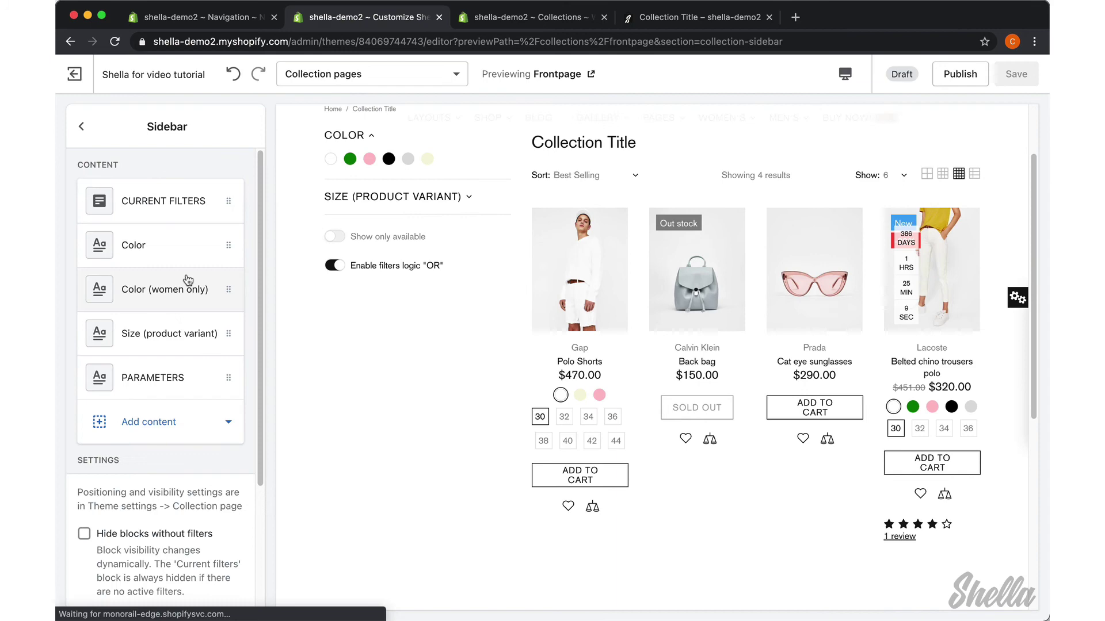
Step: Change the general Color filter's visible collections to 'frontpage|' and open the Men's collection in admin
{"action": "left_click", "coordinate": [153, 247]}
{"action": "scroll", "coordinate": [167, 406], "scroll_direction": "down", "scroll_amount": 4}
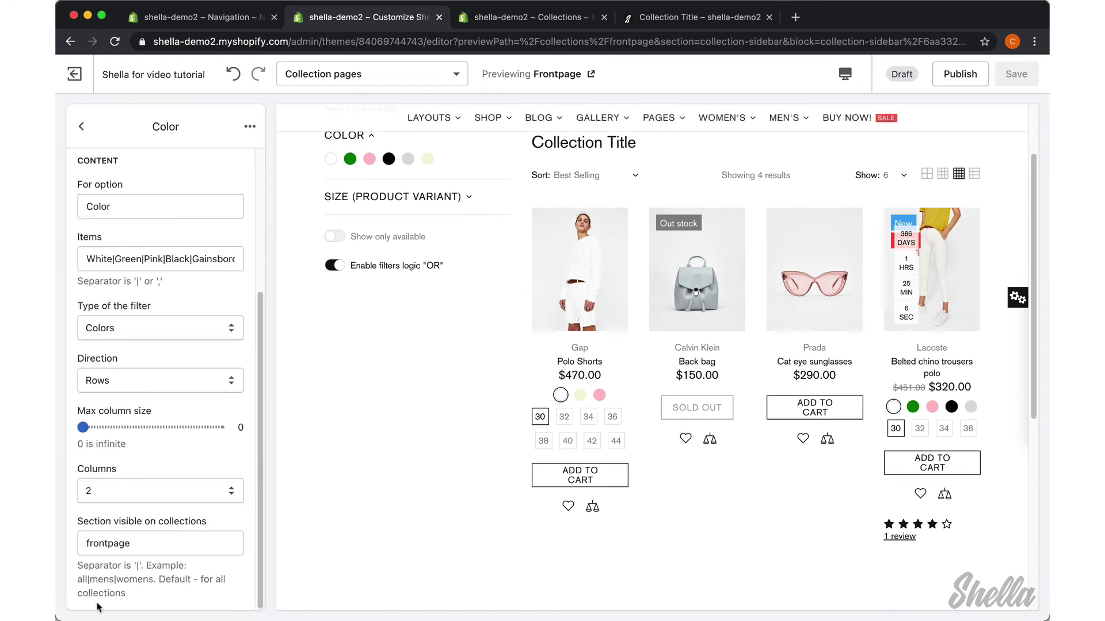
{"action": "left_click", "coordinate": [140, 544]}
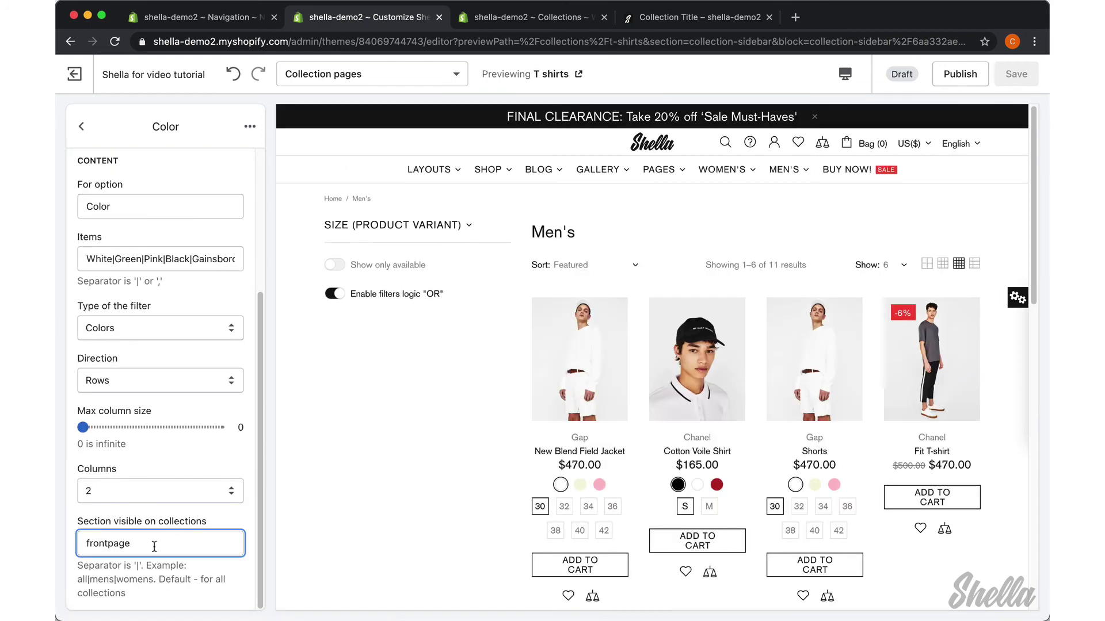
{"action": "type", "text": "|"}
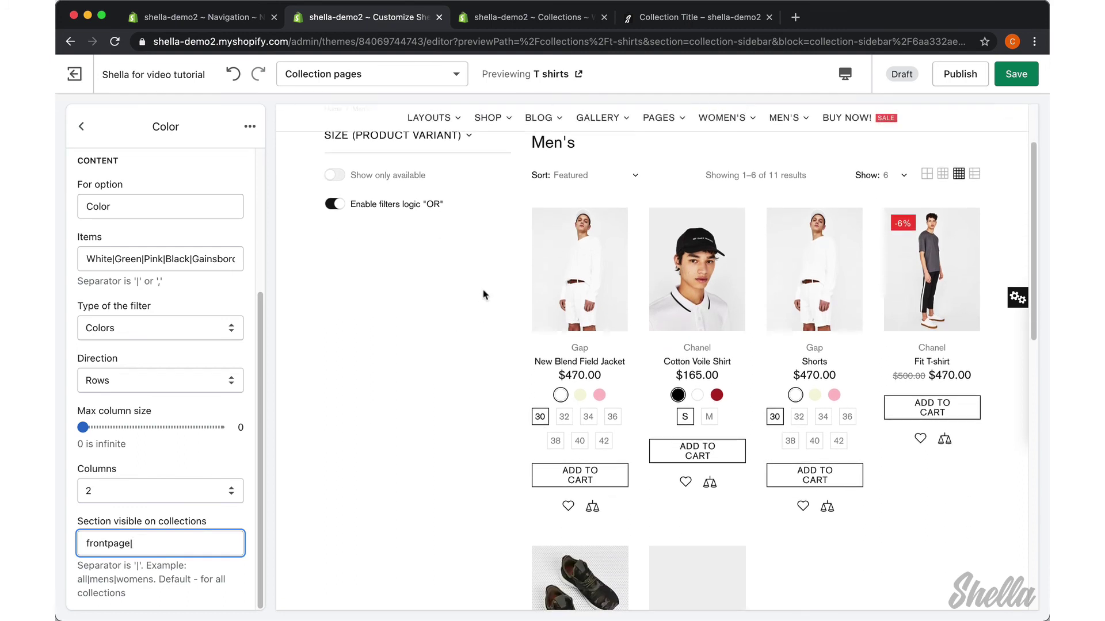
{"action": "left_click", "coordinate": [578, 74]}
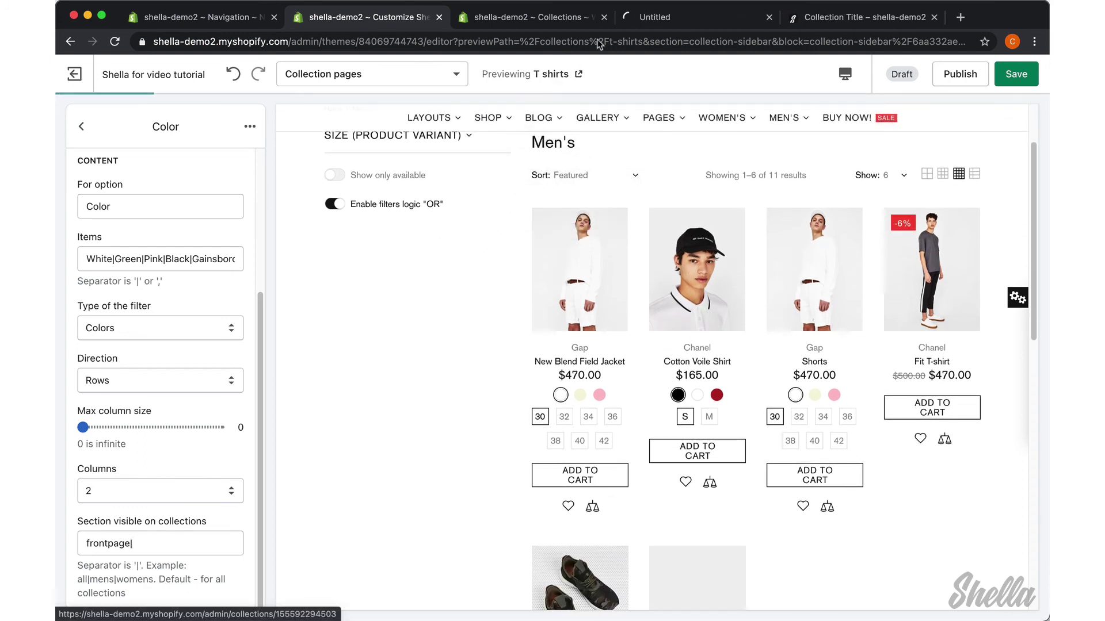
{"action": "left_click", "coordinate": [662, 19]}
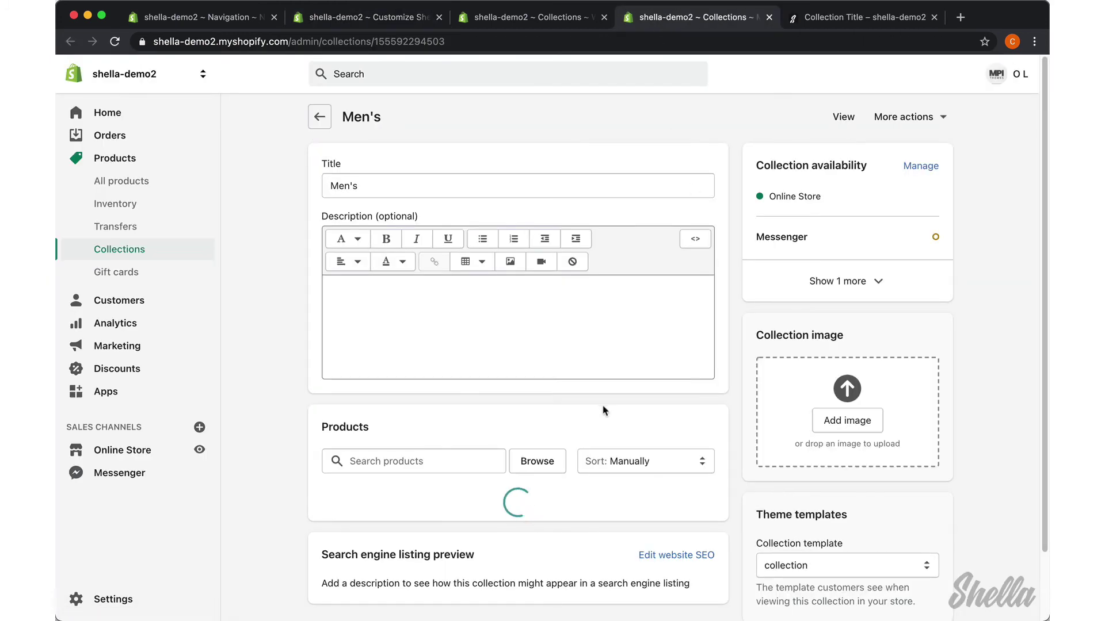
Step: Check the Men's collection handle 't-shirts' and the Women's handle, then return to the editor
{"action": "scroll", "coordinate": [603, 410], "scroll_direction": "down", "scroll_amount": 10}
{"action": "left_click", "coordinate": [666, 496]}
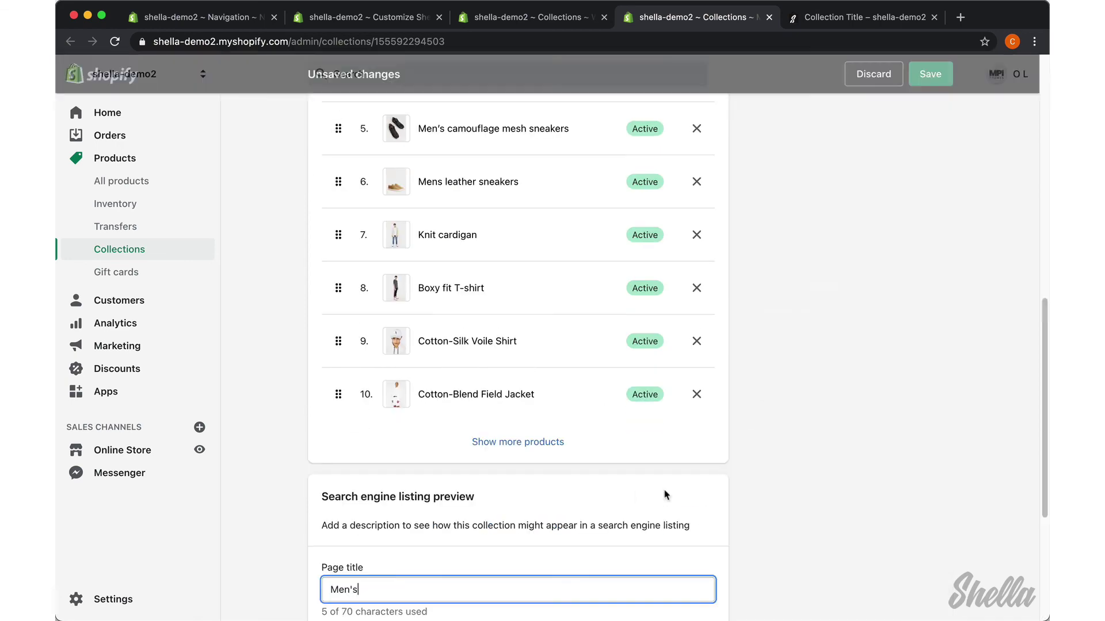
{"action": "scroll", "coordinate": [483, 575], "scroll_direction": "down", "scroll_amount": 4}
{"action": "left_click", "coordinate": [567, 552]}
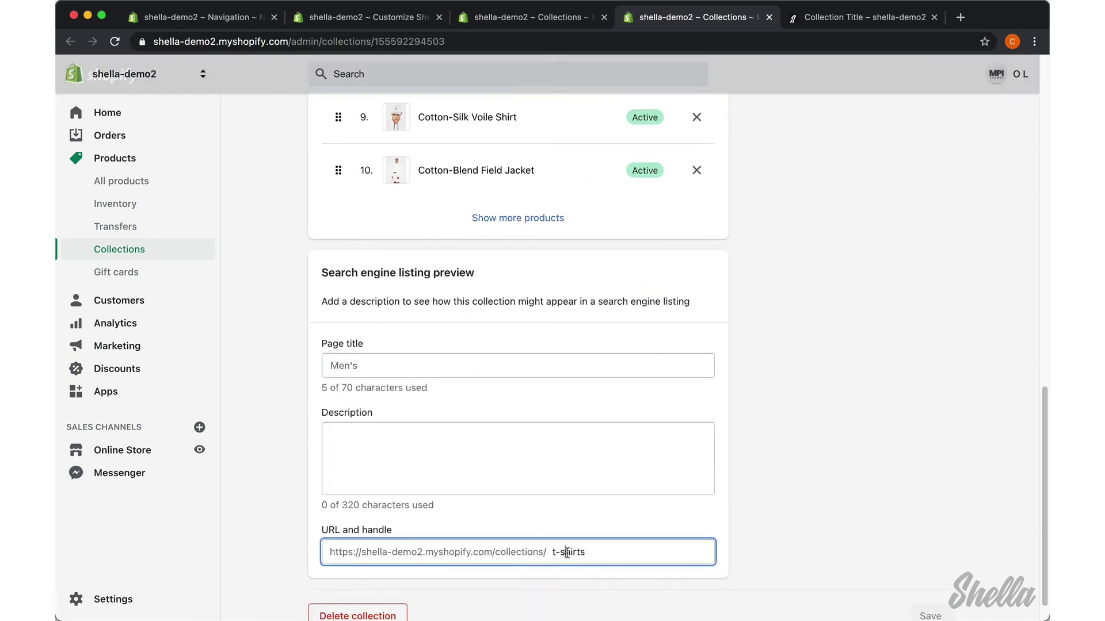
{"action": "key", "text": "super+a"}
{"action": "left_click", "coordinate": [551, 23]}
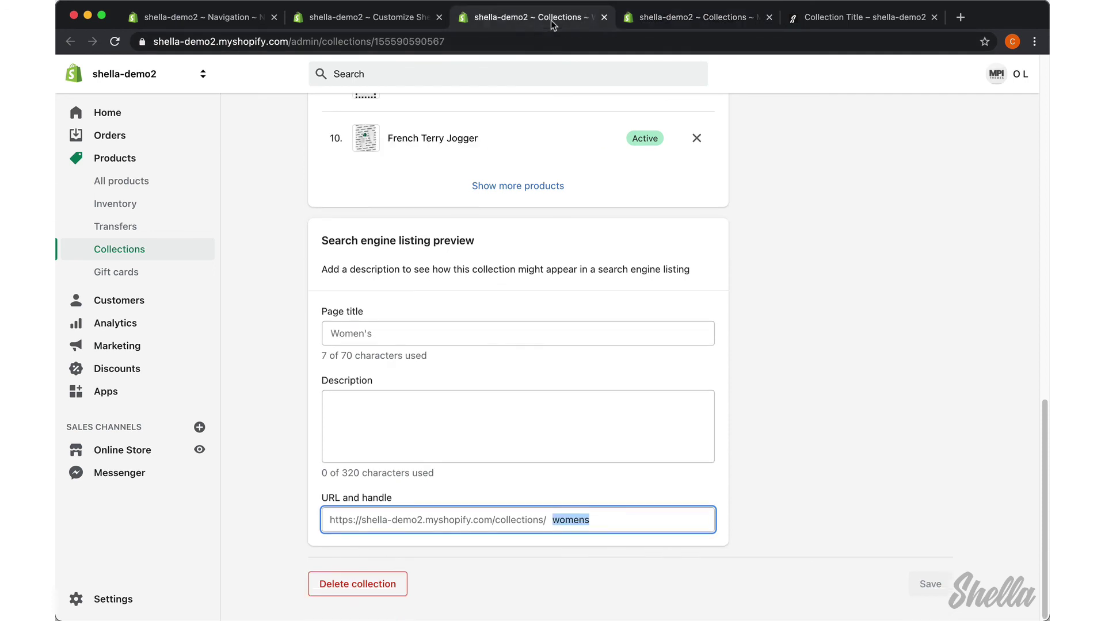
{"action": "left_click", "coordinate": [402, 22]}
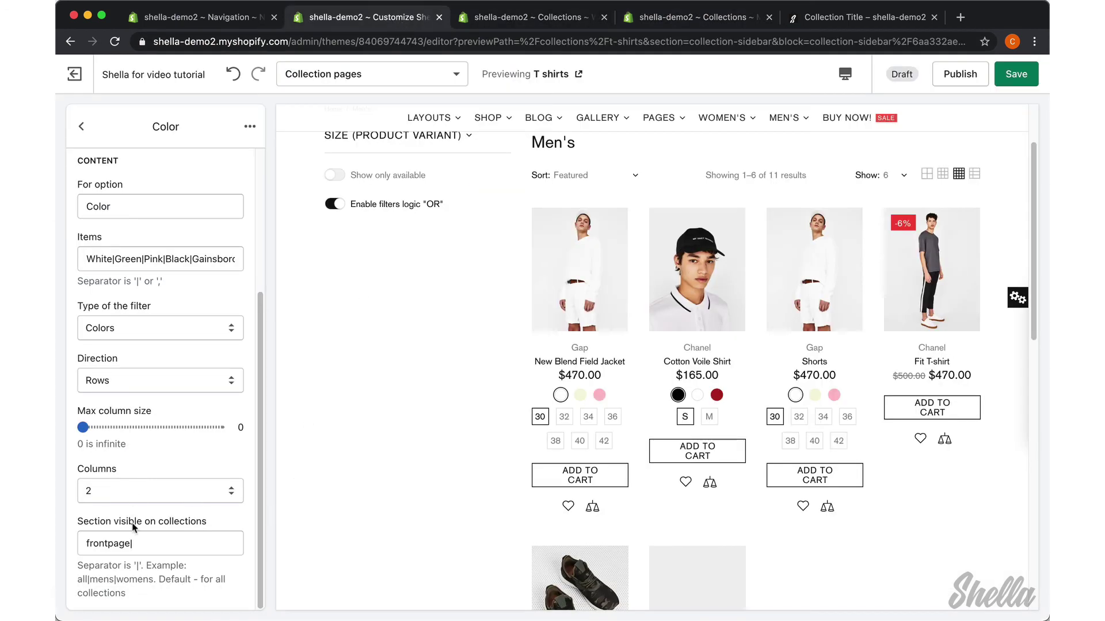
Step: Set the Color filter's visible collections to 'frontpage|t-shirts', save, and preview the Women's collection
{"action": "left_click", "coordinate": [144, 543]}
{"action": "type", "text": "t-shirts"}
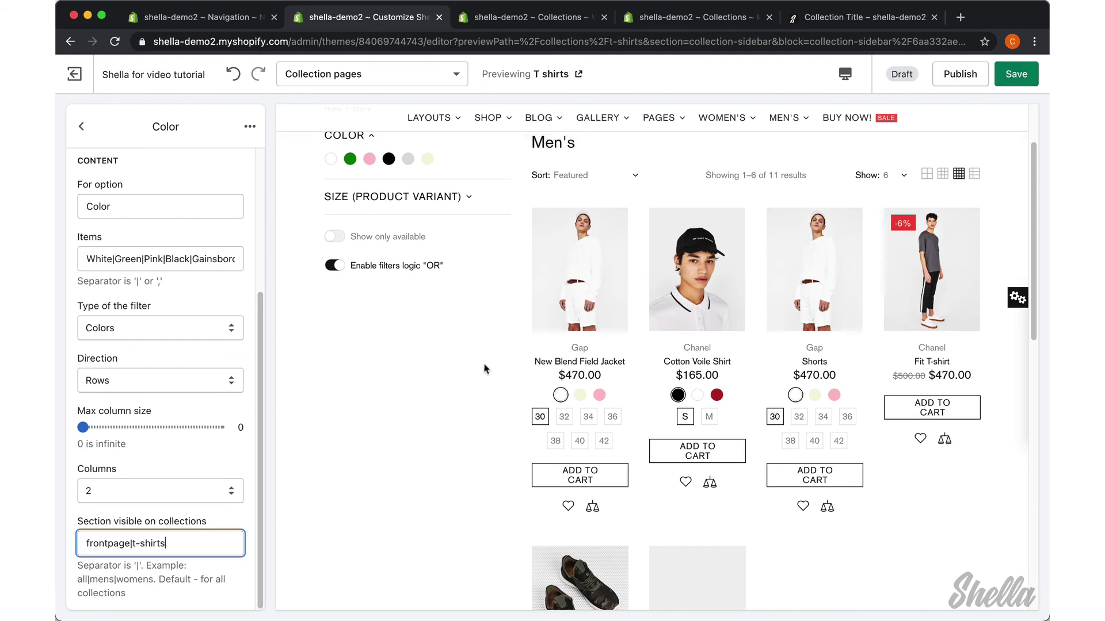
{"action": "scroll", "coordinate": [483, 368], "scroll_direction": "up", "scroll_amount": 2}
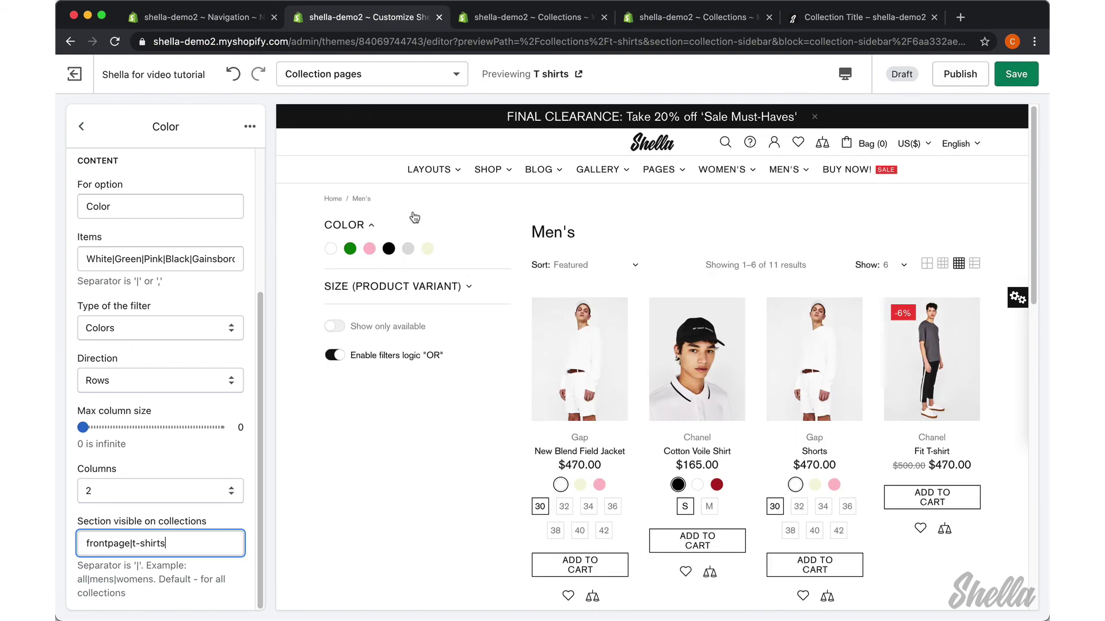
{"action": "key", "text": "super+s"}
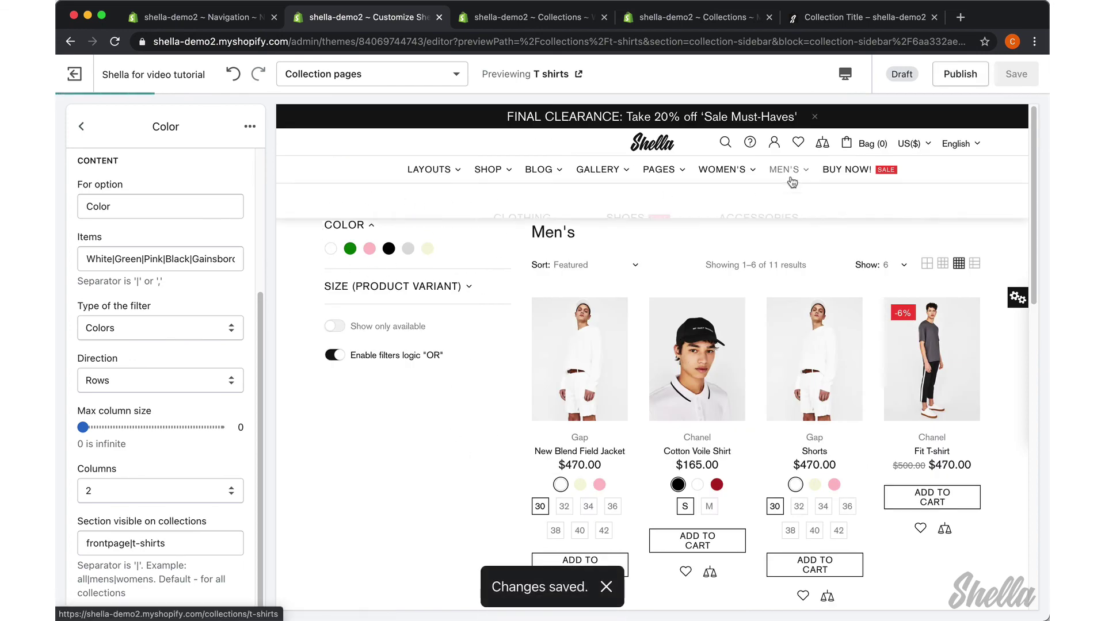
{"action": "left_click", "coordinate": [727, 174]}
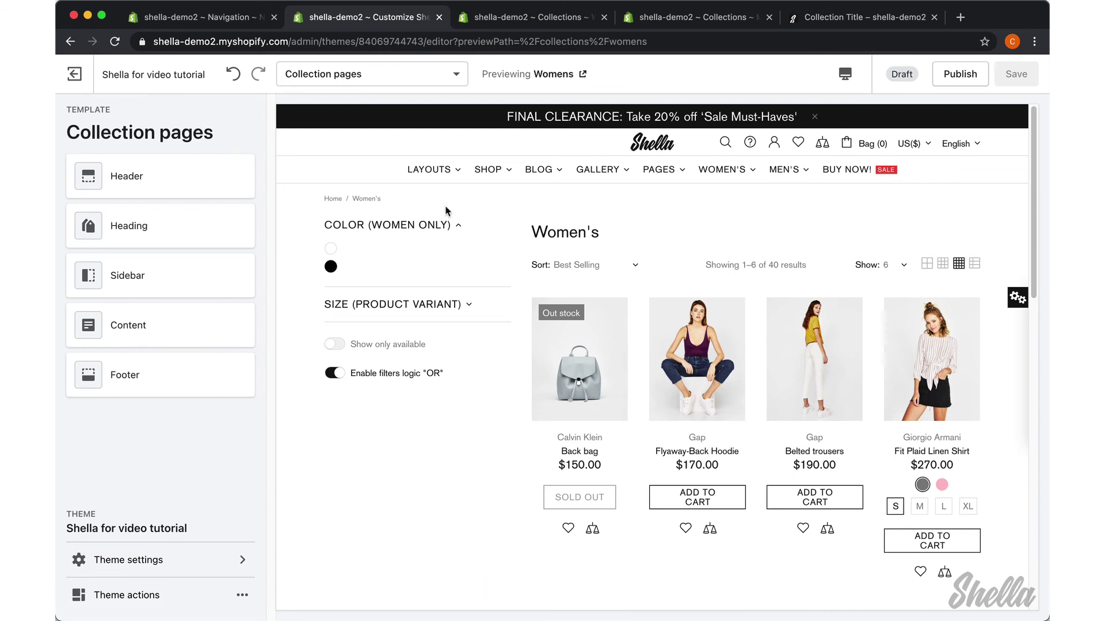
Step: Reselect Collection pages so the preview returns to the frontpage collection
{"action": "left_click", "coordinate": [451, 74]}
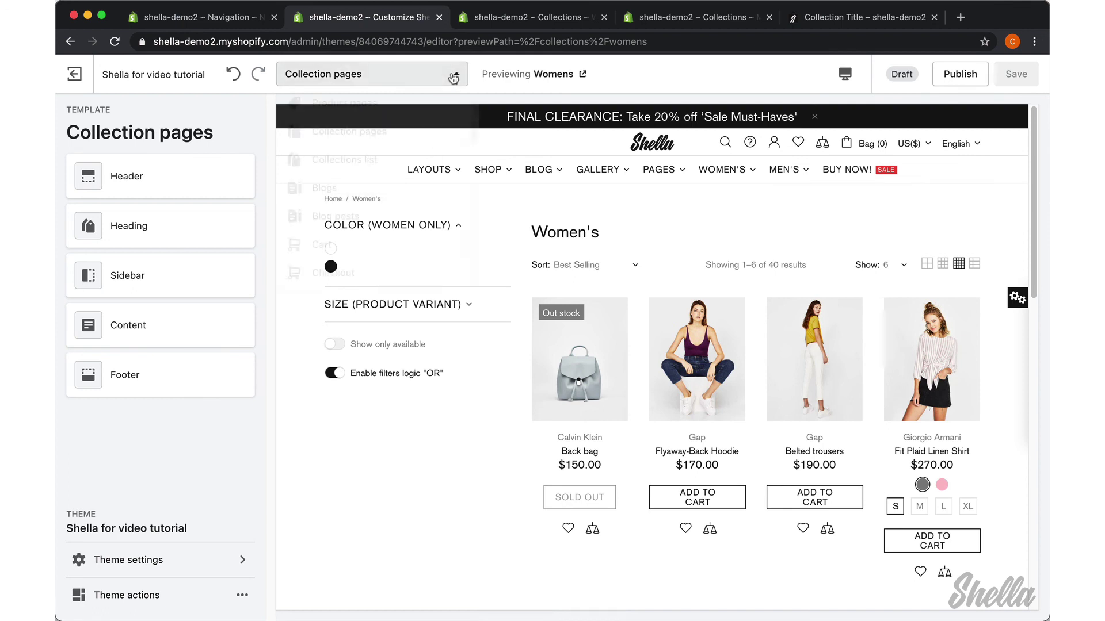
{"action": "left_click", "coordinate": [390, 167]}
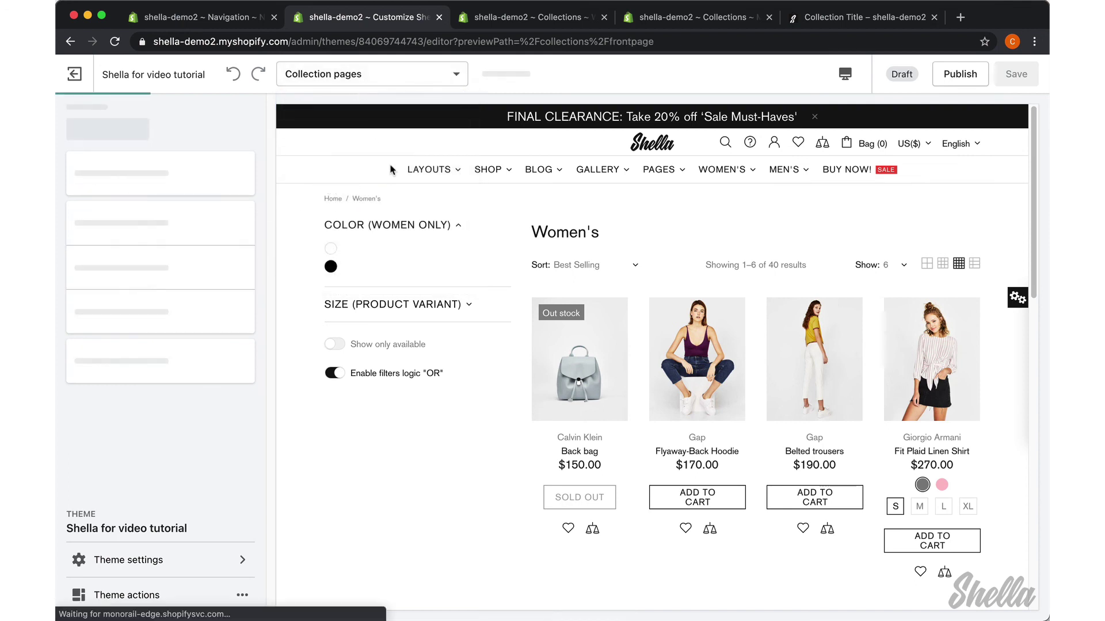